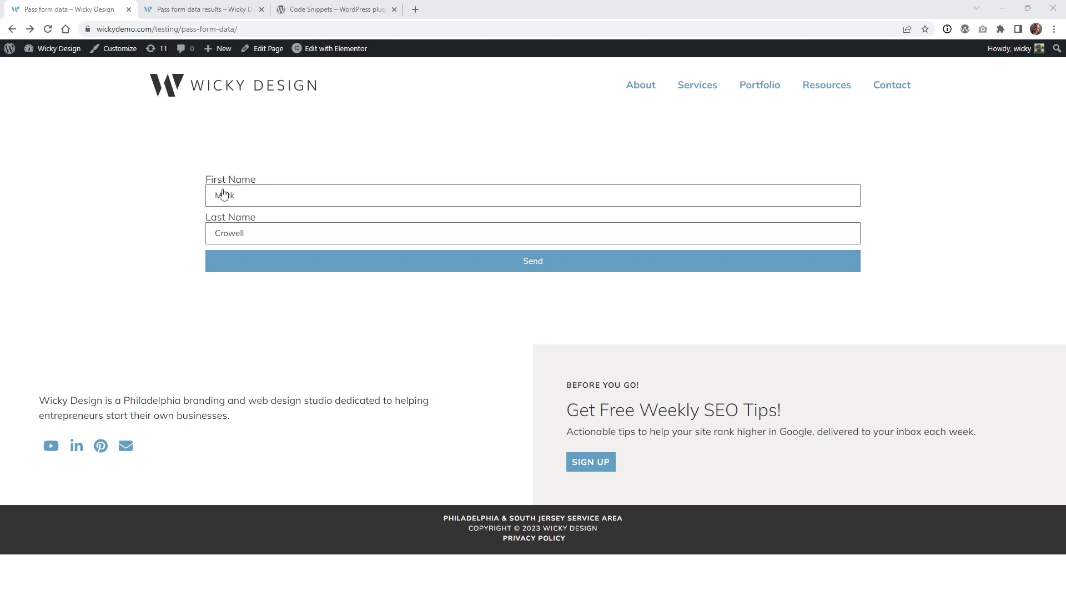
Send the name form, highlight the first and last name on the results page, then switch to the Code Snippets tab
{"action": "left_click", "coordinate": [298, 268]}
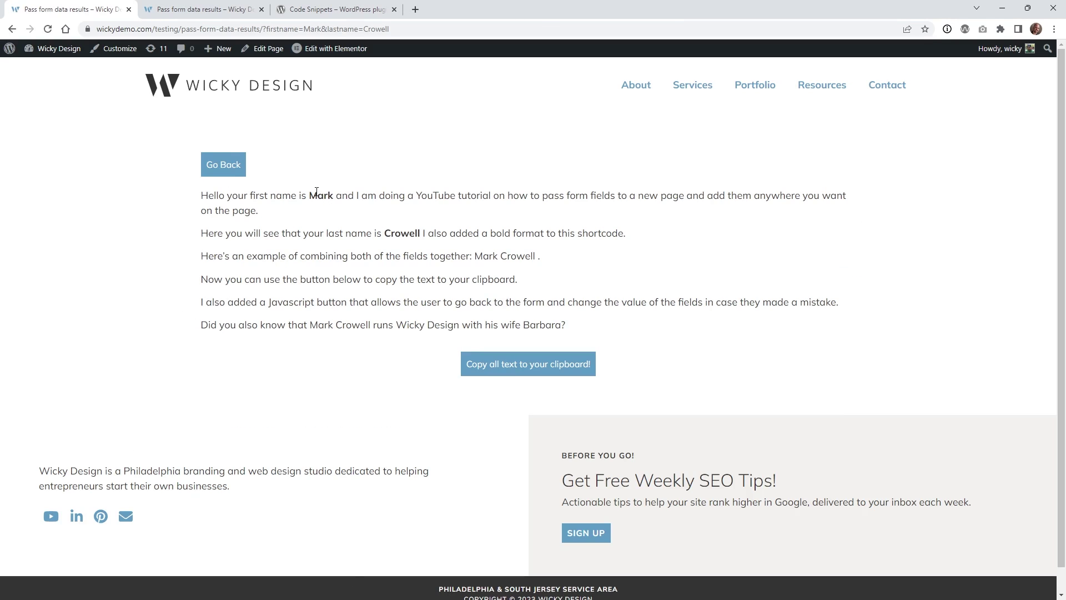
{"action": "left_click_drag", "start_coordinate": [310, 190], "coordinate": [332, 196]}
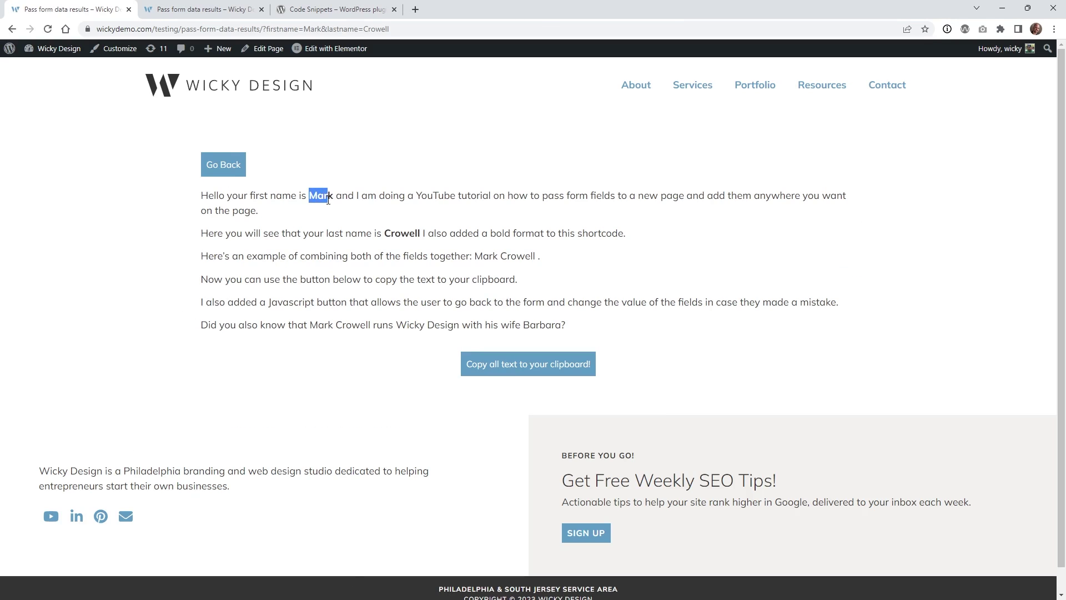
{"action": "left_click", "coordinate": [386, 232]}
{"action": "left_click_drag", "start_coordinate": [309, 191], "coordinate": [324, 195]}
{"action": "left_click_drag", "start_coordinate": [385, 234], "coordinate": [530, 256]}
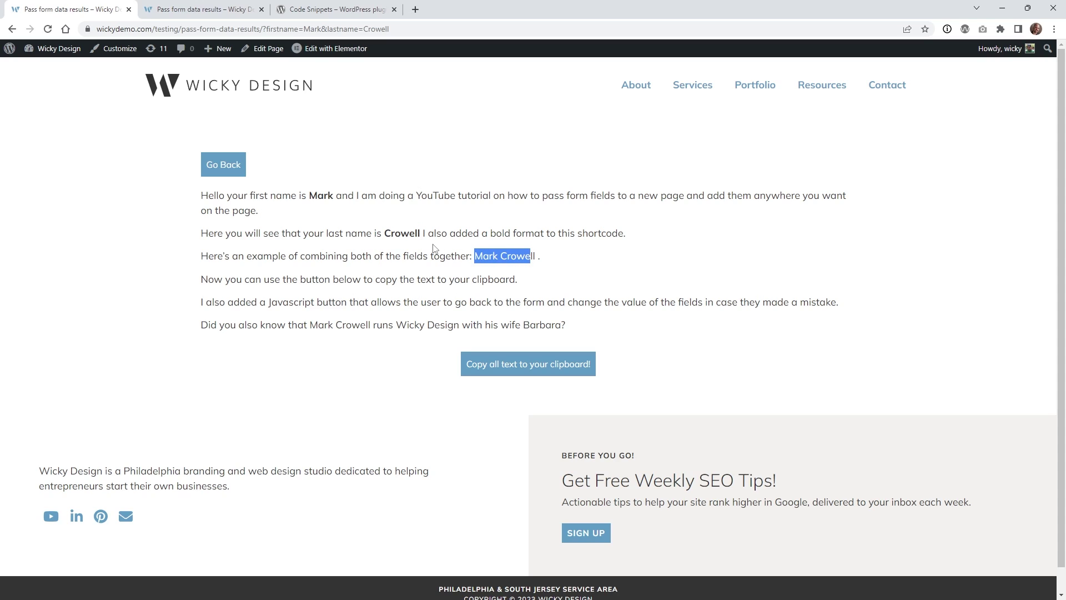
{"action": "key", "text": "ctrl+3"}
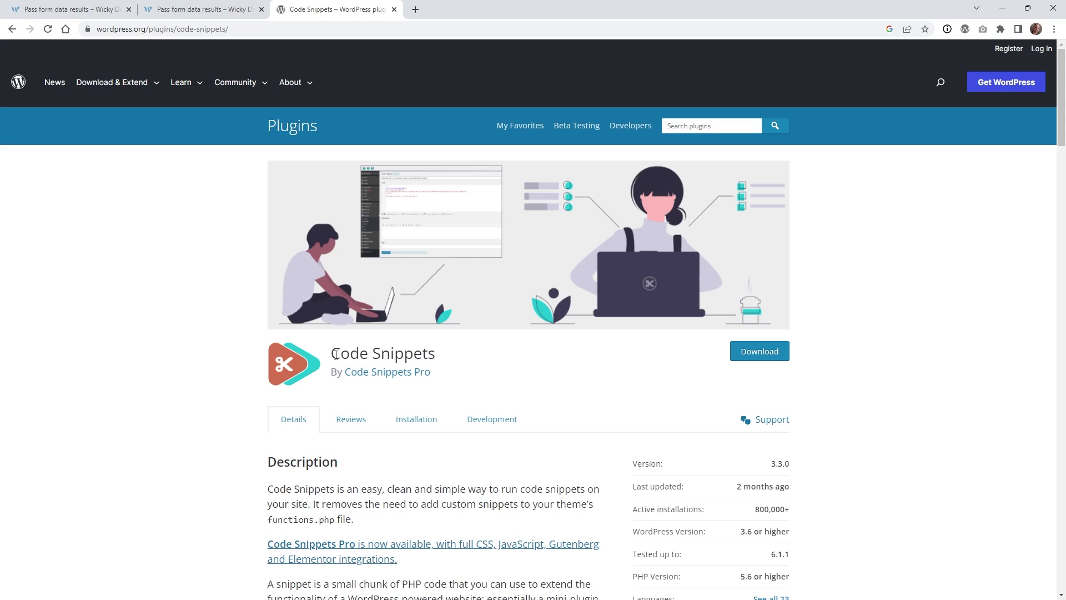
Look over the Code Snippets plugin page on wordpress.org, highlighting its title and scrolling the description
{"action": "left_click_drag", "start_coordinate": [336, 355], "coordinate": [444, 356]}
{"action": "left_click", "coordinate": [186, 351]}
{"action": "scroll", "coordinate": [186, 351], "scroll_direction": "down", "scroll_amount": 2}
{"action": "scroll", "coordinate": [186, 351], "scroll_direction": "up", "scroll_amount": 2}
{"action": "left_click_drag", "start_coordinate": [331, 354], "coordinate": [435, 354]}
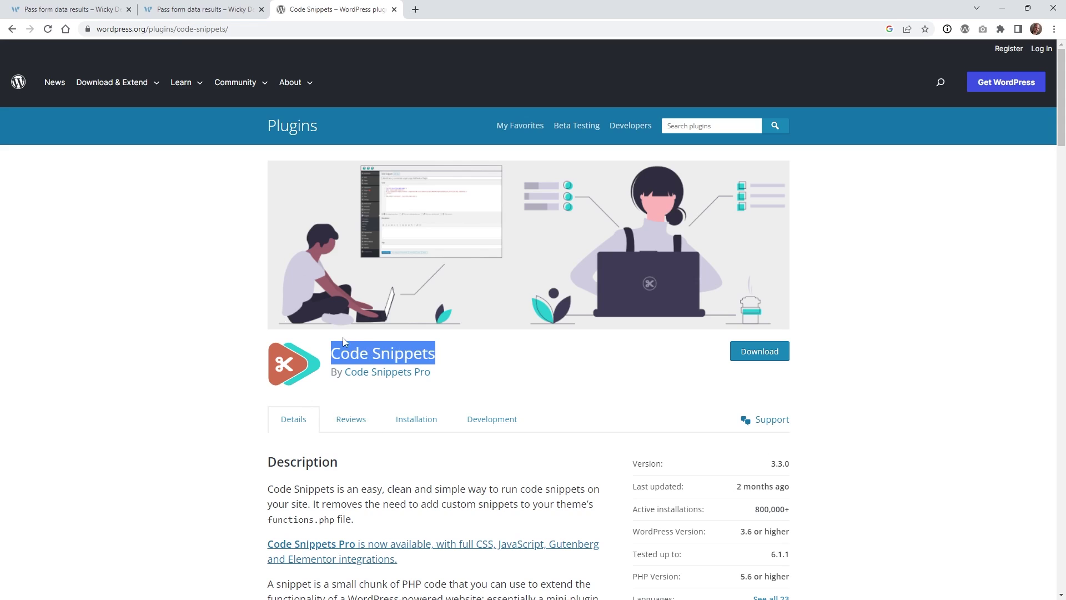
{"action": "scroll", "coordinate": [209, 322], "scroll_direction": "down", "scroll_amount": 2}
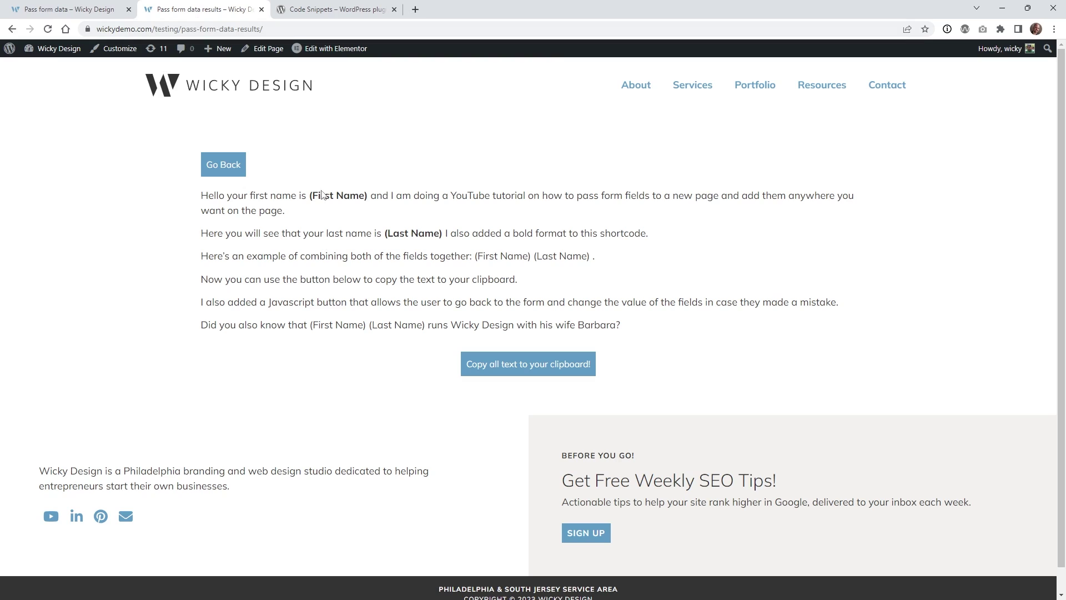
Highlight the (First Name) and (Last Name) placeholders on the results page, then switch to the form page
{"action": "left_click_drag", "start_coordinate": [409, 236], "coordinate": [403, 234]}
{"action": "left_click_drag", "start_coordinate": [501, 258], "coordinate": [487, 254]}
{"action": "left_click_drag", "start_coordinate": [566, 255], "coordinate": [528, 256]}
{"action": "left_click", "coordinate": [96, 7]}
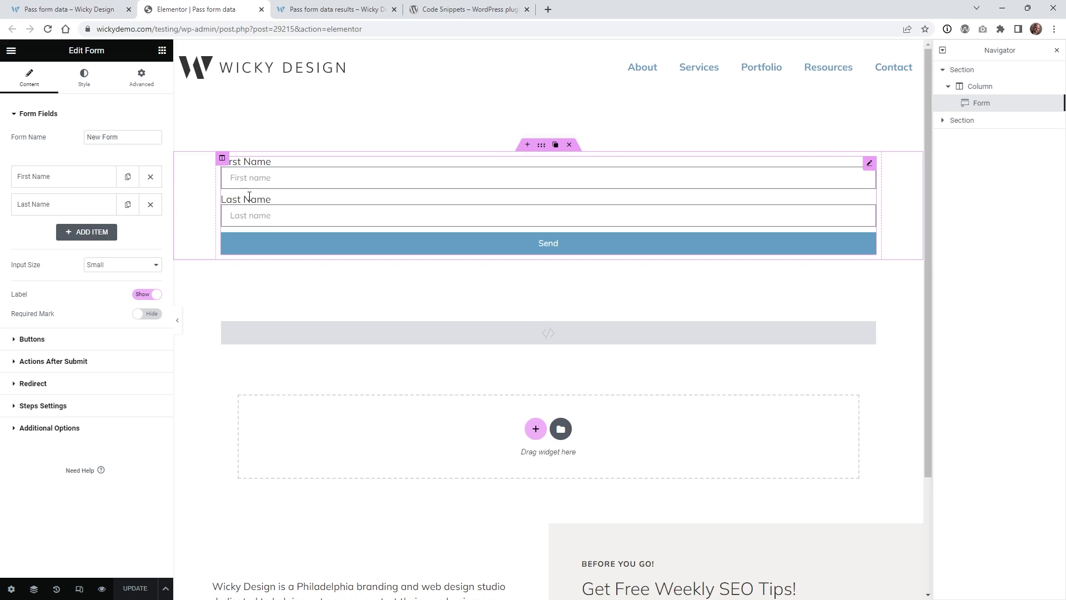
{"action": "left_click", "coordinate": [68, 176]}
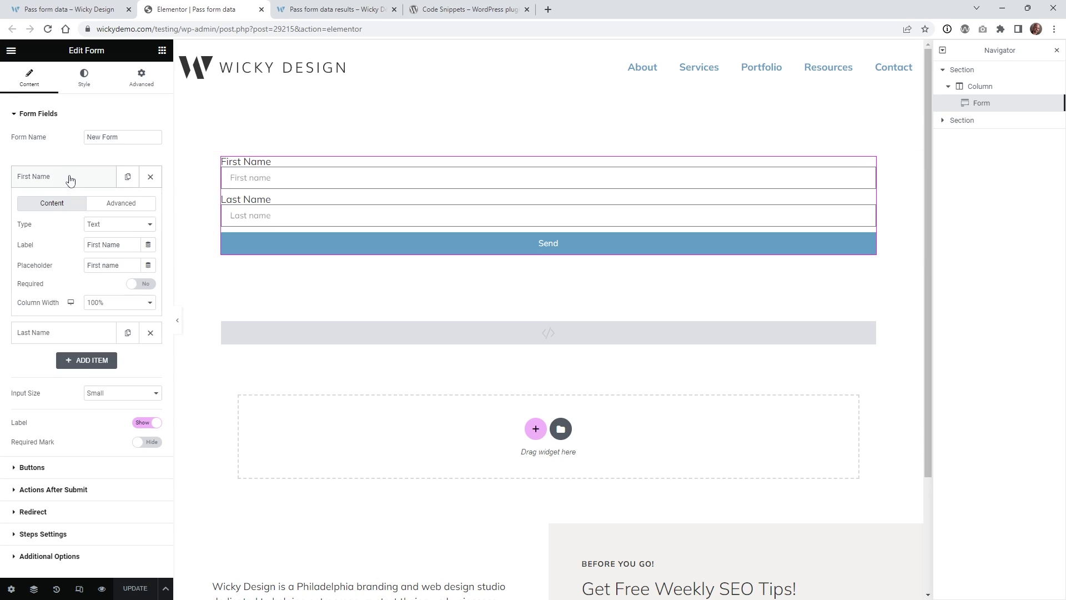
{"action": "left_click", "coordinate": [106, 209]}
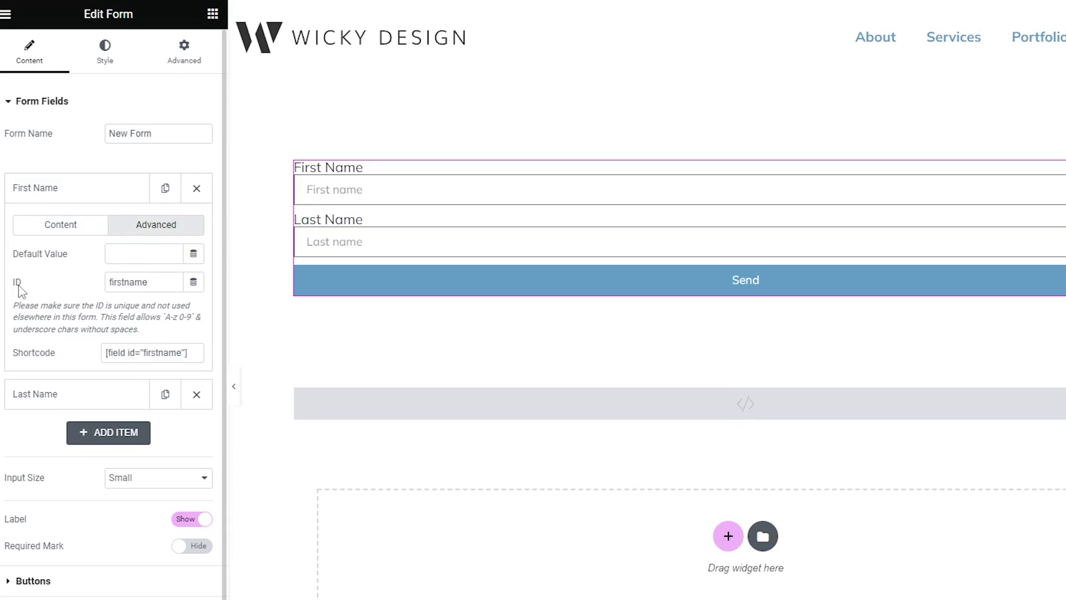
{"action": "double_click", "coordinate": [122, 282]}
{"action": "left_click_drag", "start_coordinate": [151, 281], "coordinate": [100, 284]}
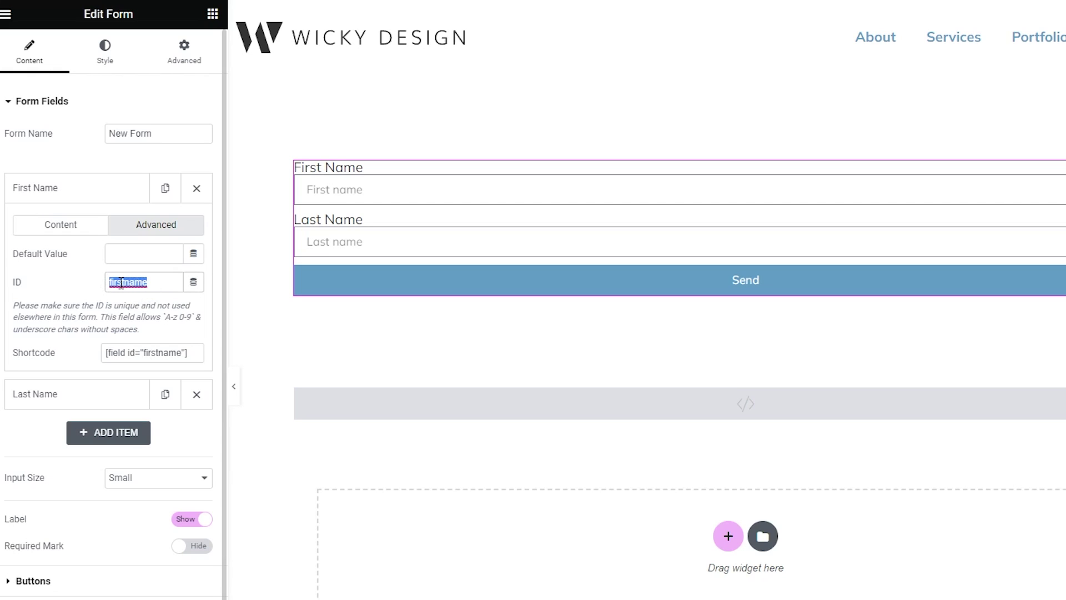
{"action": "left_click", "coordinate": [88, 194]}
{"action": "left_click", "coordinate": [92, 239]}
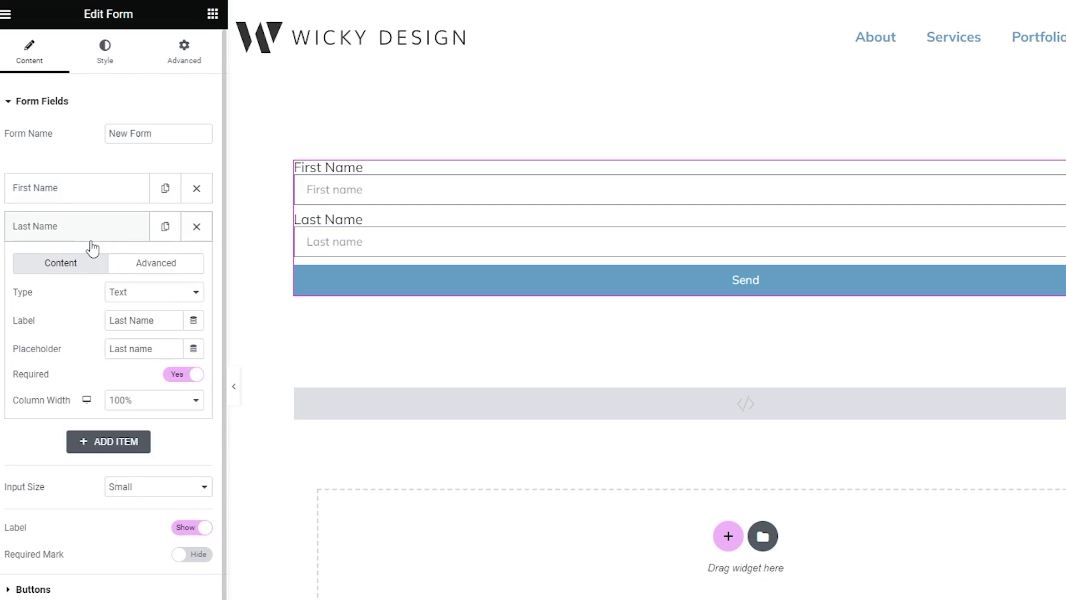
{"action": "left_click", "coordinate": [142, 267]}
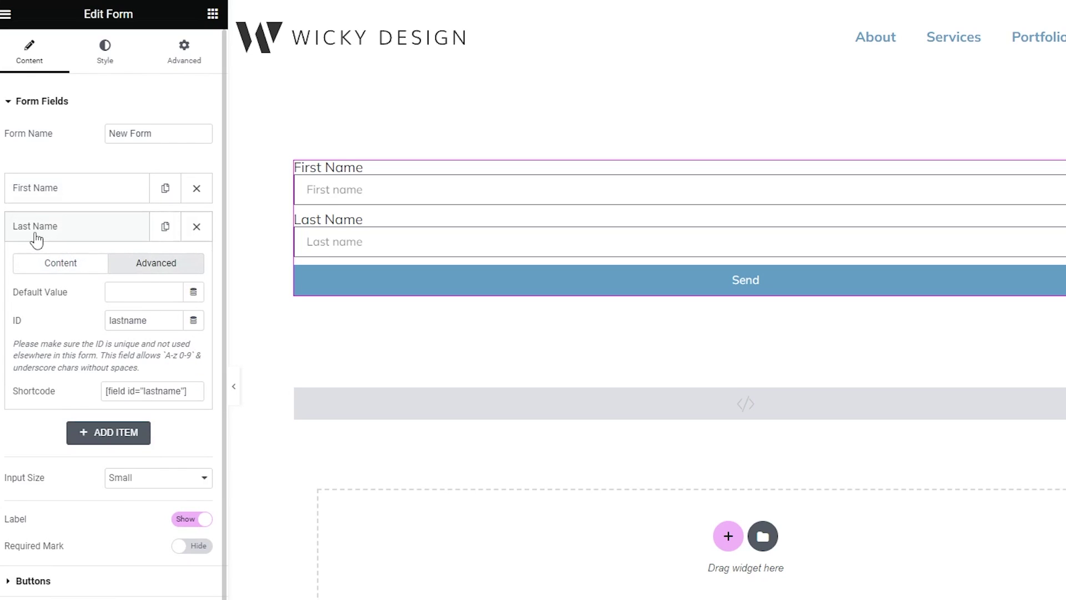
{"action": "left_click_drag", "start_coordinate": [148, 320], "coordinate": [89, 321]}
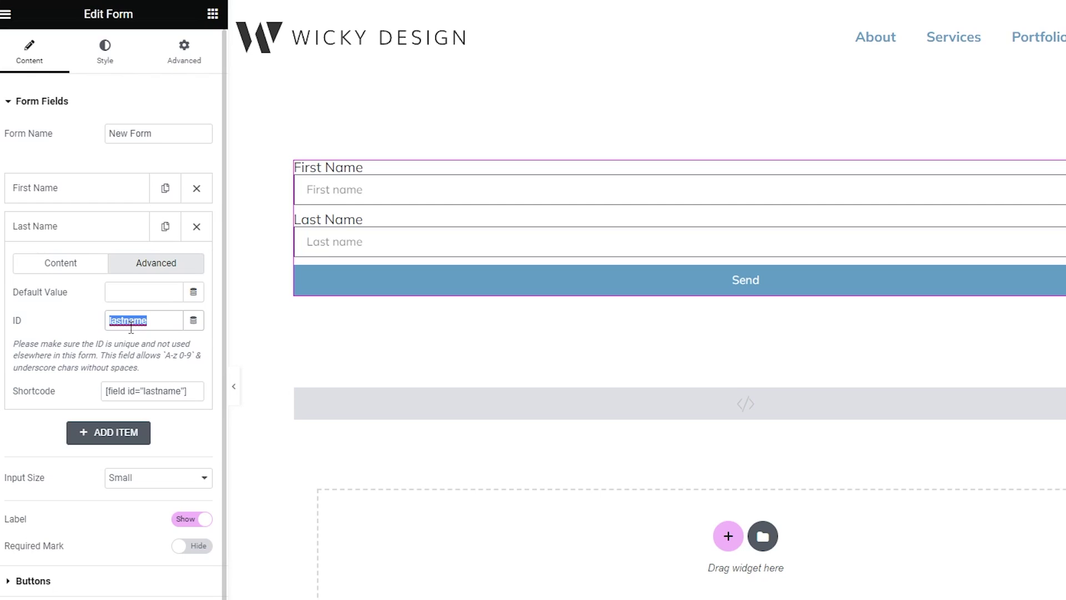
{"action": "left_click", "coordinate": [89, 225]}
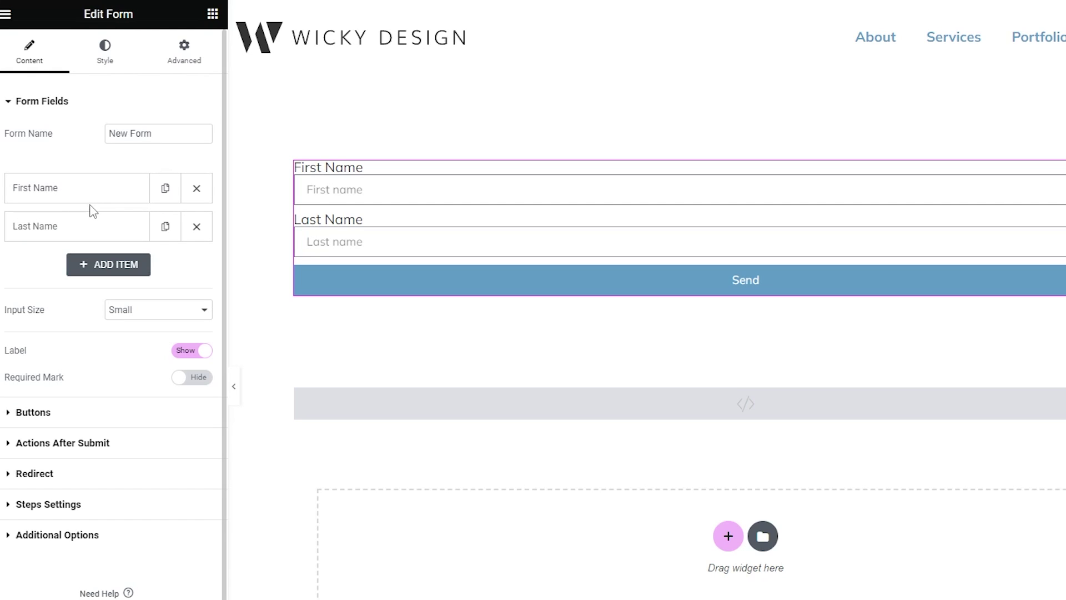
Enable the Redirect action under Actions After Submit and widen the panel to read the Redirect To URL
{"action": "left_click", "coordinate": [50, 455]}
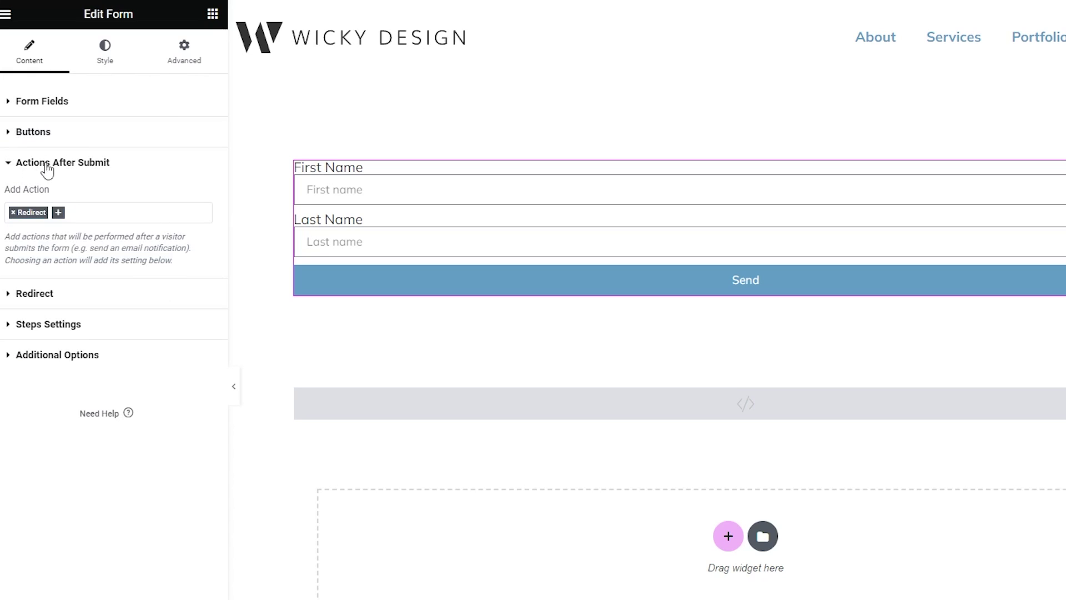
{"action": "left_click", "coordinate": [89, 212]}
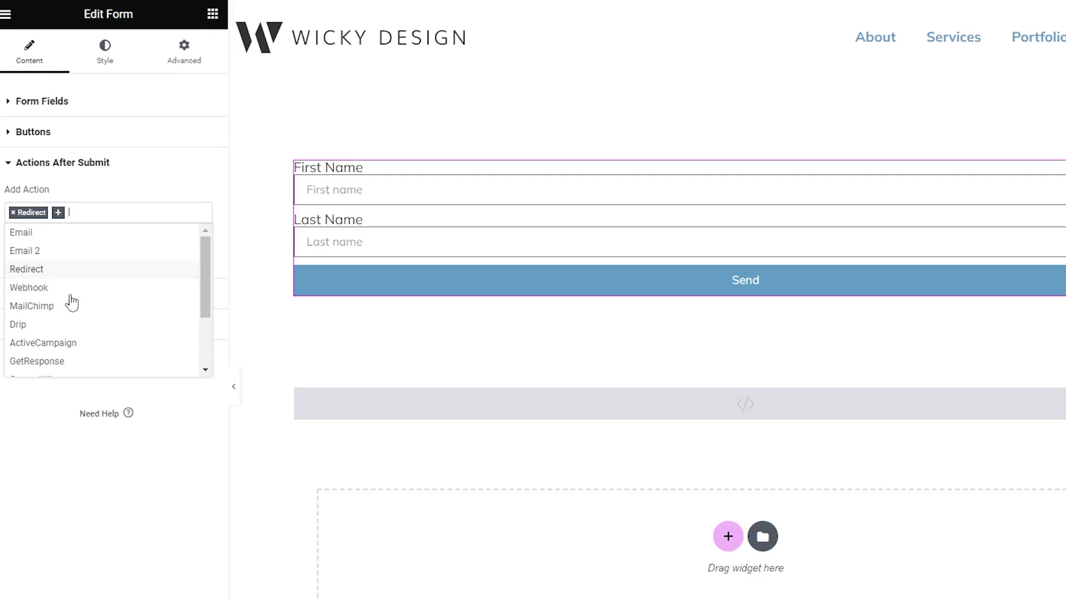
{"action": "left_click", "coordinate": [95, 566]}
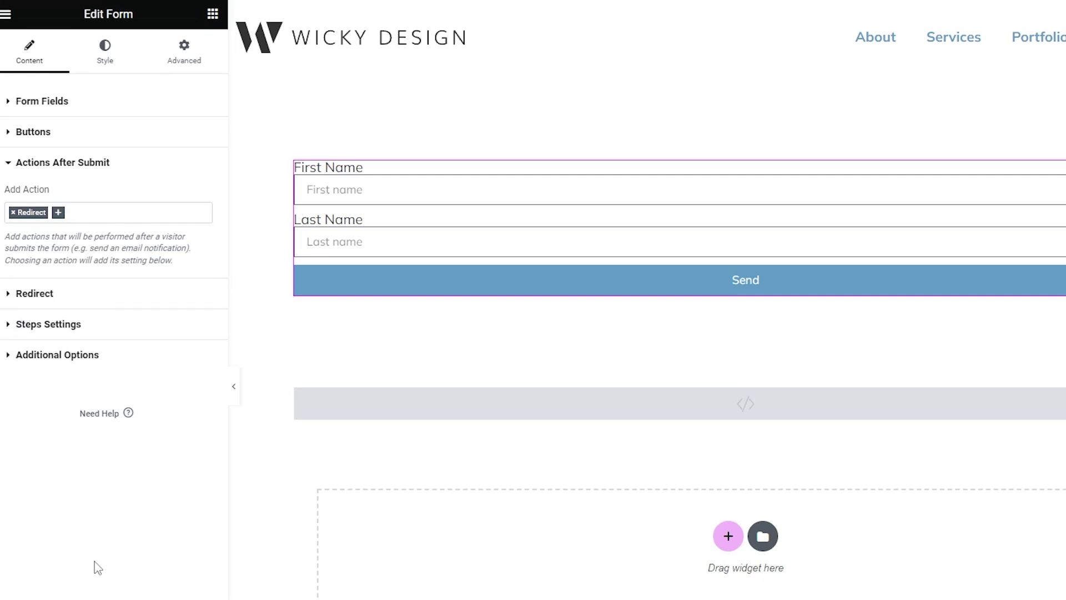
{"action": "left_click", "coordinate": [75, 296]}
{"action": "left_click_drag", "start_coordinate": [226, 269], "coordinate": [581, 280]}
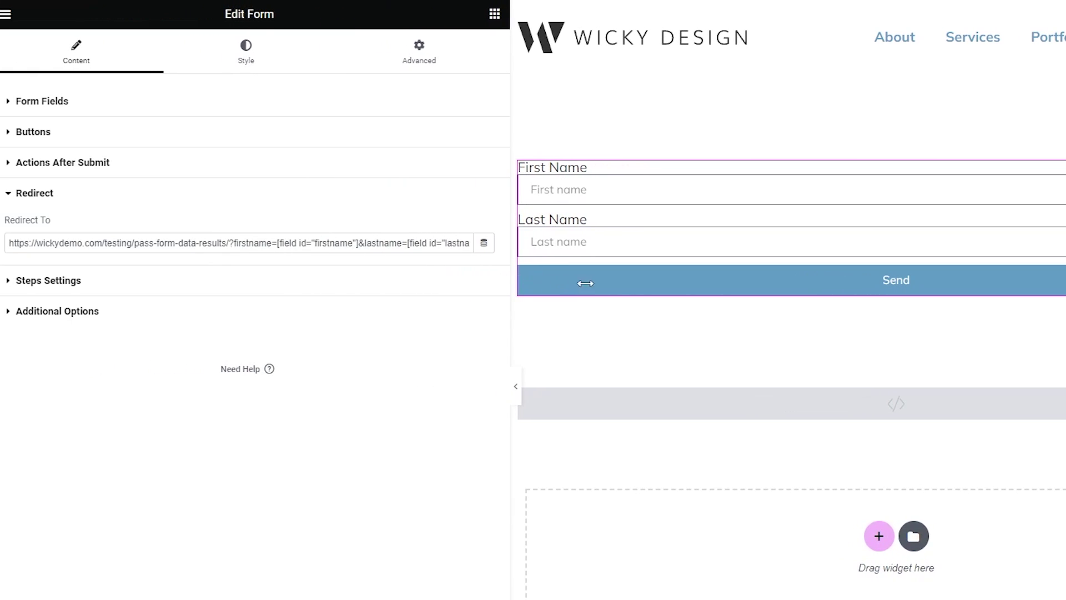
{"action": "left_click", "coordinate": [284, 243]}
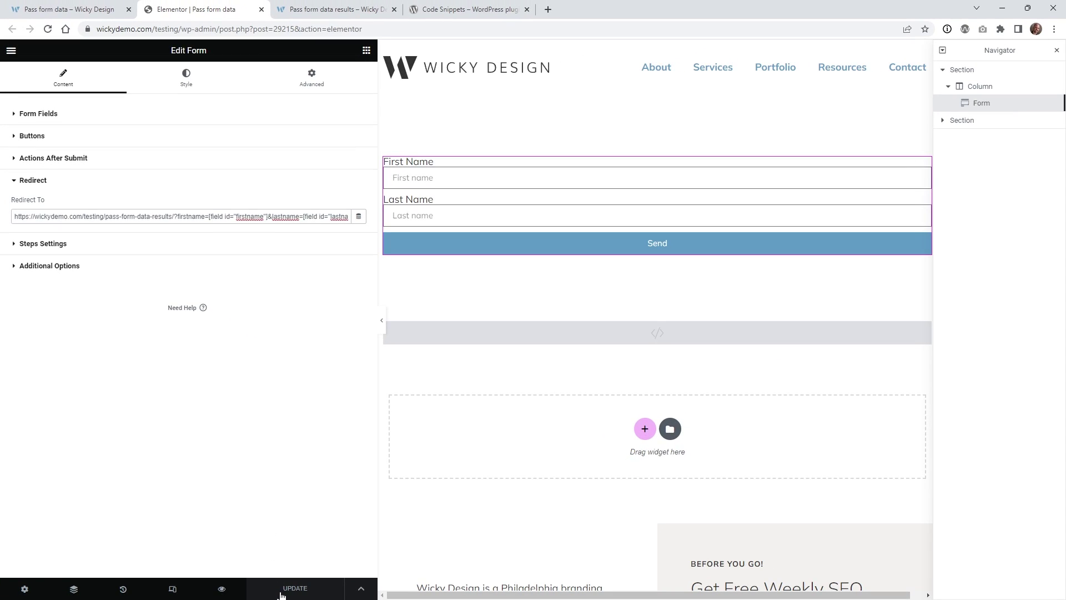
{"action": "left_click", "coordinate": [331, 5]}
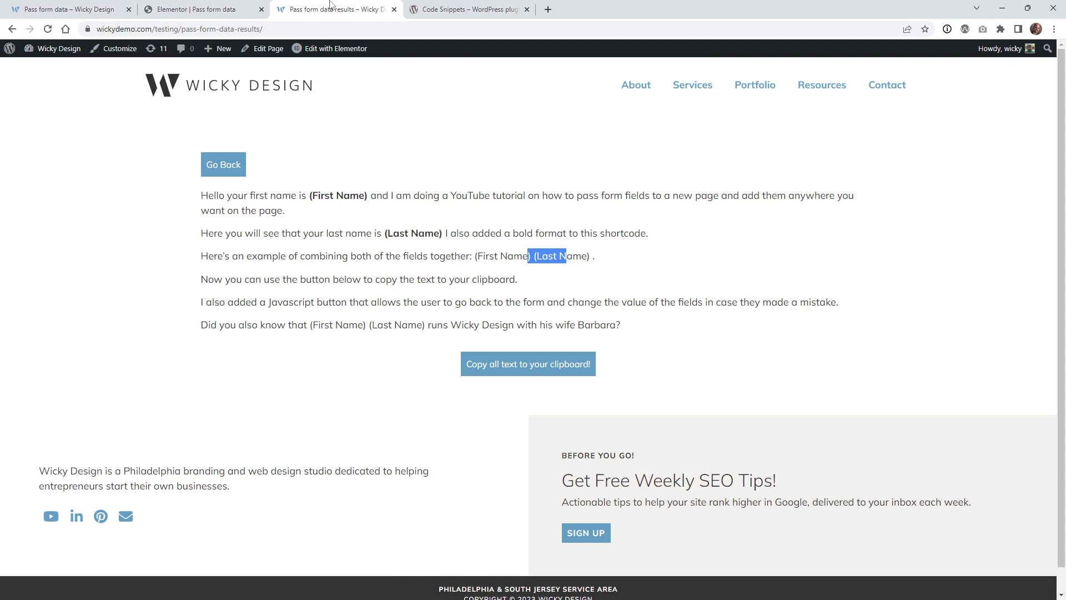
{"action": "left_click", "coordinate": [203, 5]}
{"action": "left_click", "coordinate": [96, 5]}
{"action": "left_click", "coordinate": [209, 29]}
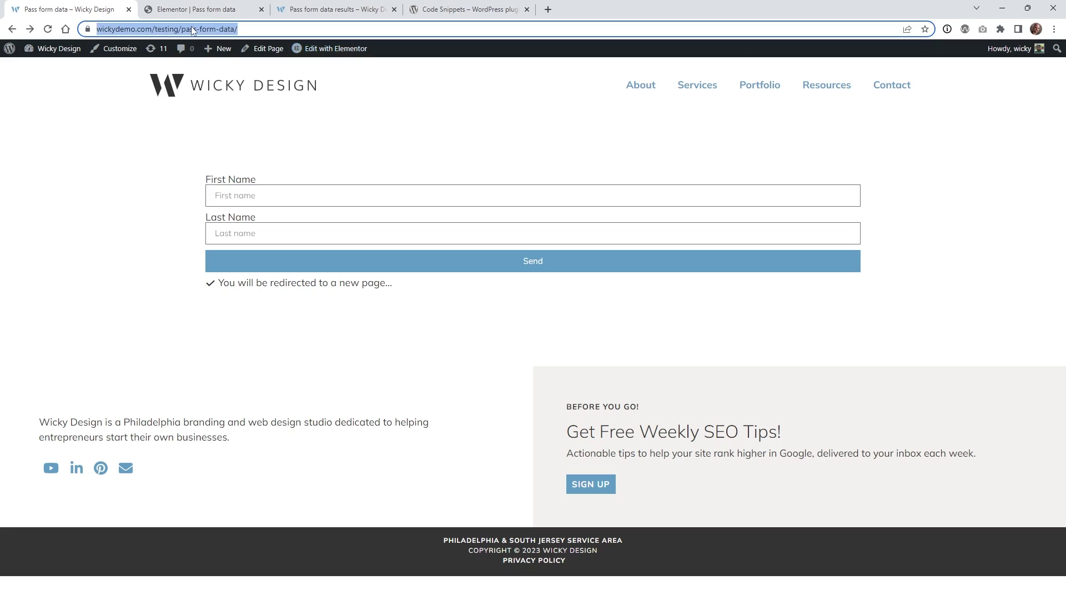
{"action": "left_click_drag", "start_coordinate": [208, 28], "coordinate": [261, 32]}
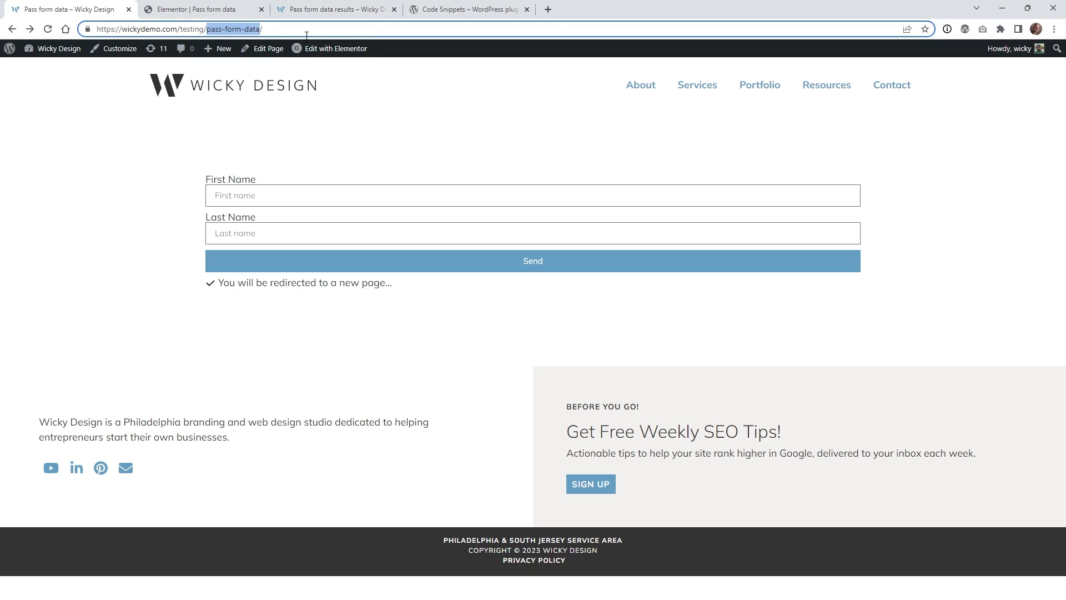
{"action": "left_click", "coordinate": [342, 8]}
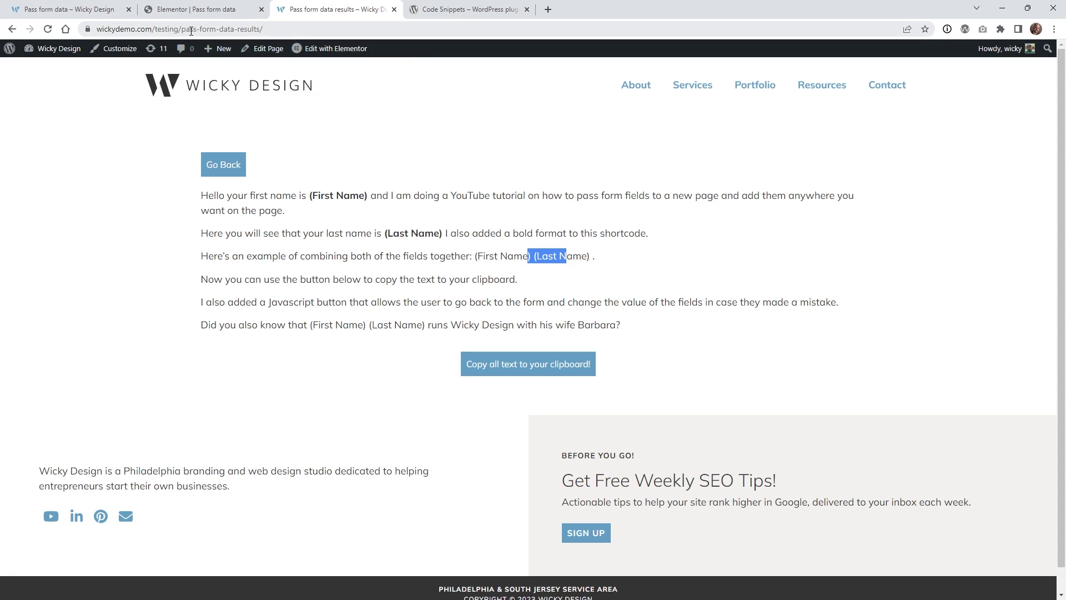
{"action": "left_click", "coordinate": [209, 29]}
{"action": "left_click", "coordinate": [233, 31]}
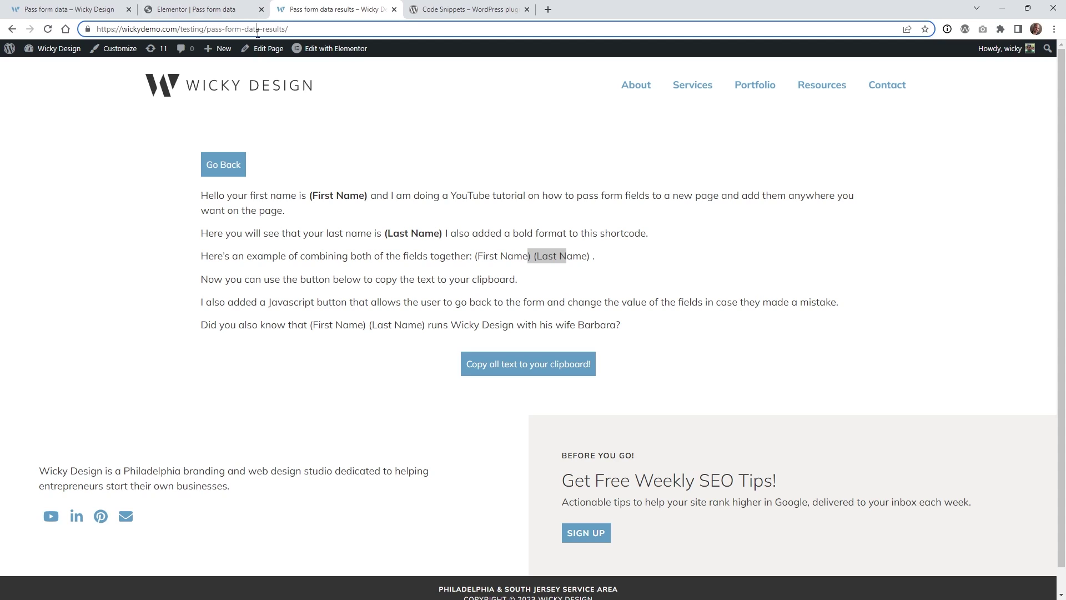
{"action": "left_click_drag", "start_coordinate": [295, 29], "coordinate": [50, 49]}
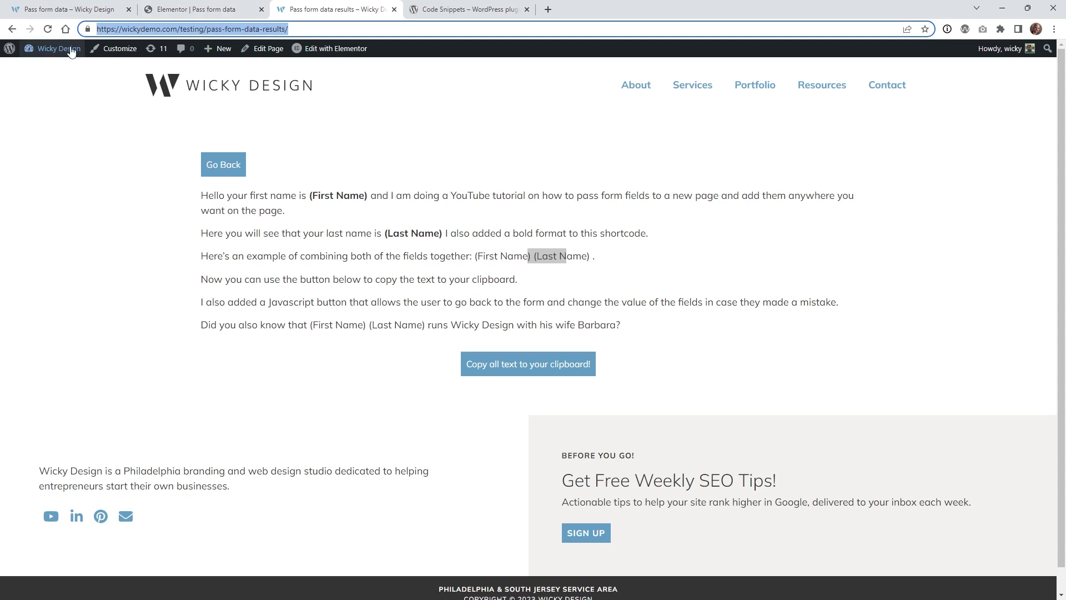
{"action": "left_click", "coordinate": [212, 10]}
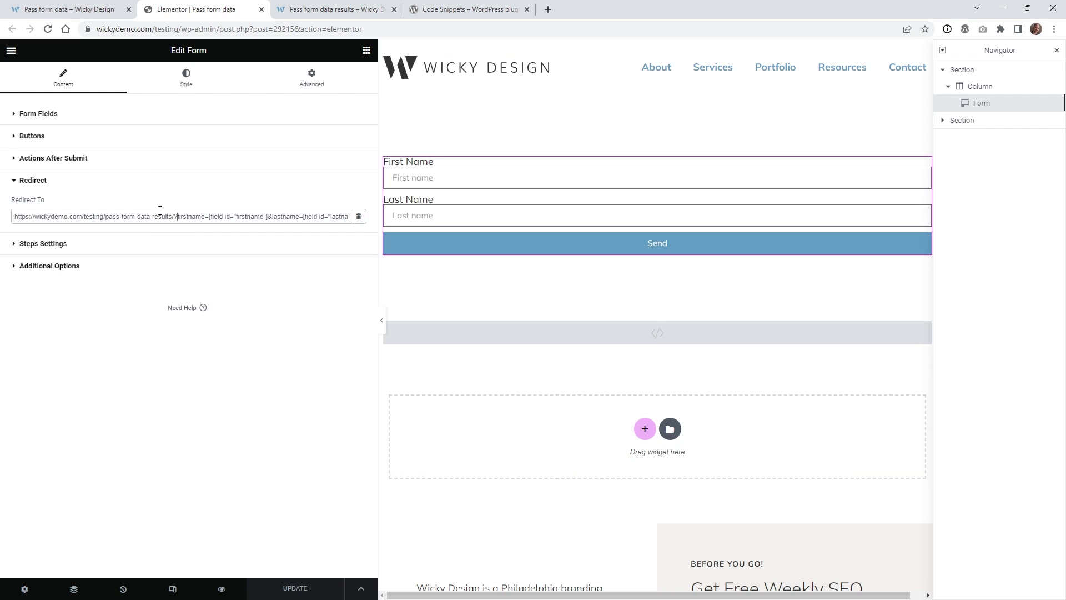
Inspect the redirect URL's base page, ? query start and firstname parameter, then expand Form Fields
{"action": "left_click_drag", "start_coordinate": [174, 220], "coordinate": [11, 219]}
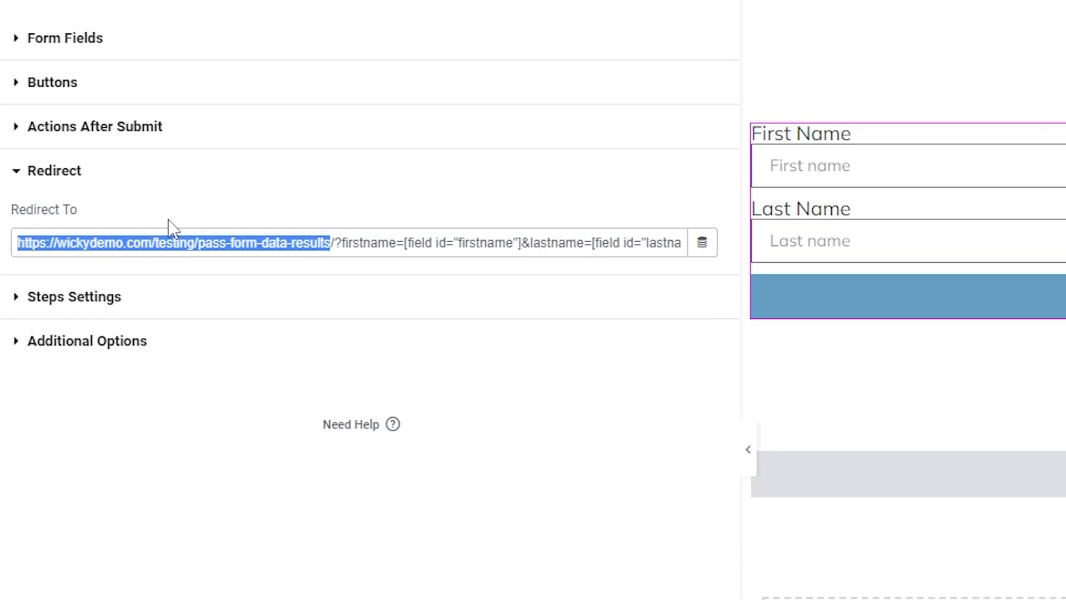
{"action": "left_click", "coordinate": [360, 243]}
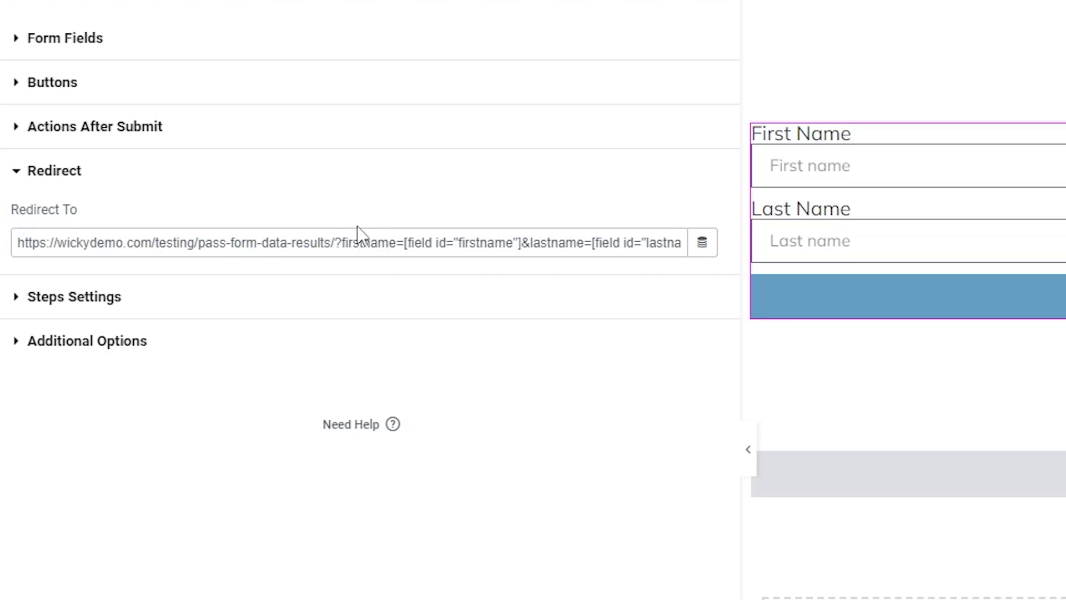
{"action": "left_click_drag", "start_coordinate": [337, 243], "coordinate": [687, 243]}
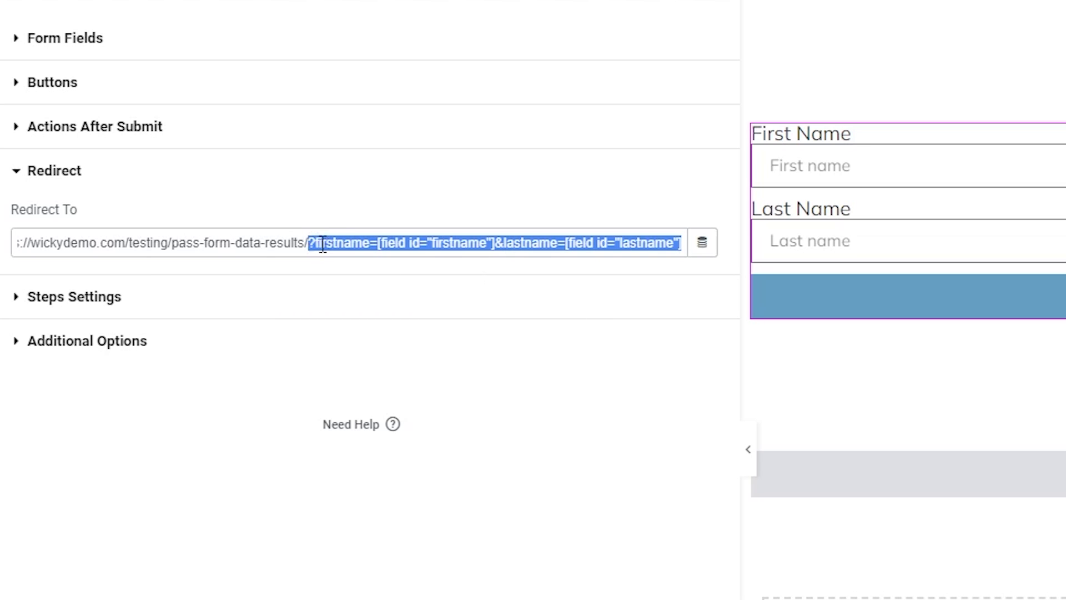
{"action": "left_click", "coordinate": [316, 486]}
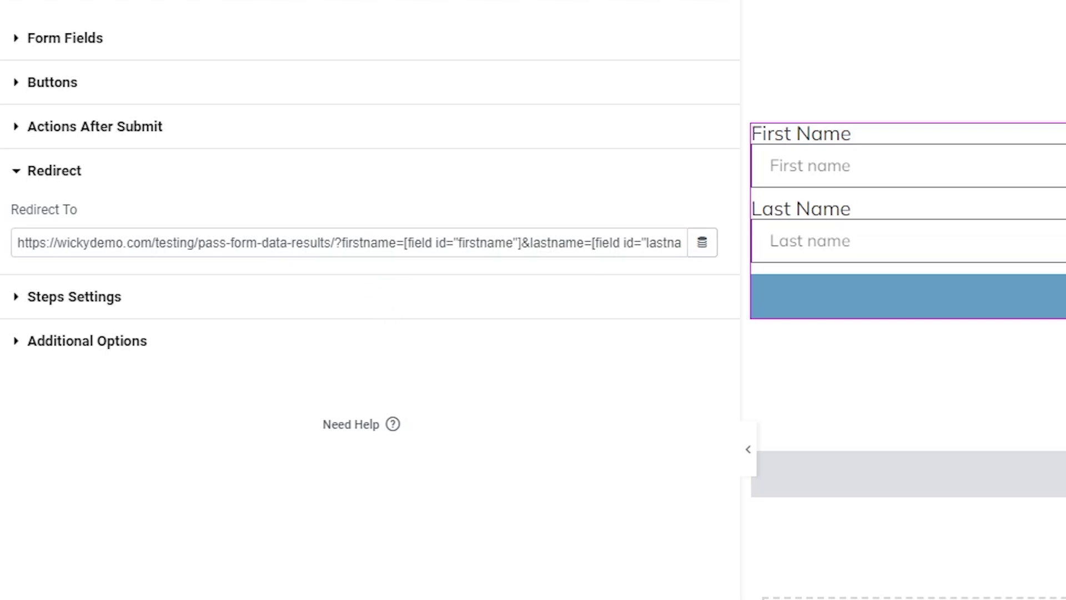
{"action": "left_click_drag", "start_coordinate": [336, 244], "coordinate": [343, 245]}
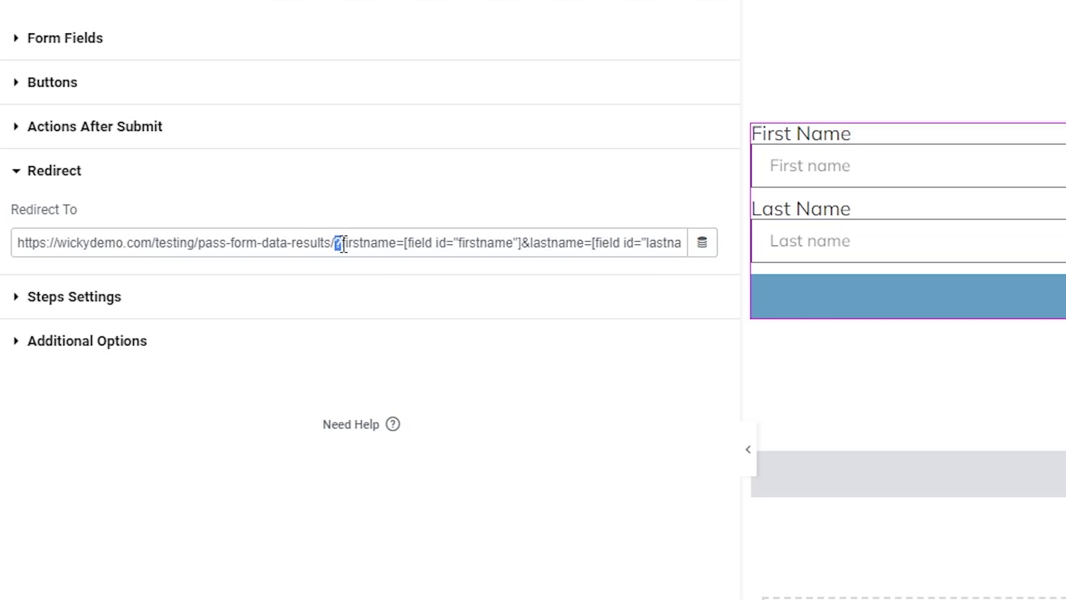
{"action": "left_click_drag", "start_coordinate": [395, 243], "coordinate": [343, 231]}
{"action": "left_click", "coordinate": [167, 49]}
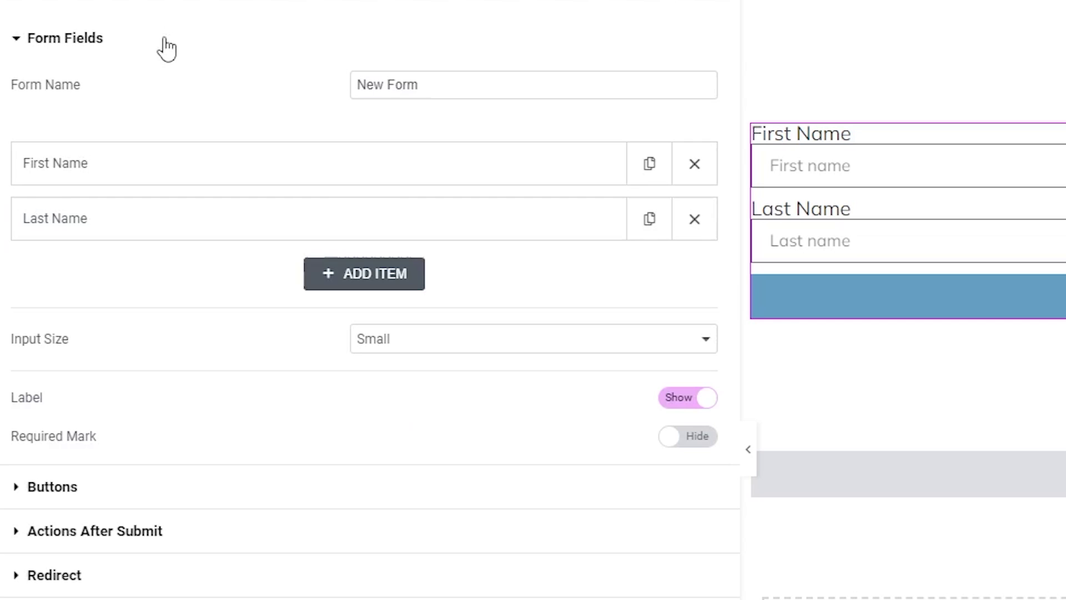
Show the First Name field's Advanced settings, with ID firstname and its field shortcode
{"action": "left_click", "coordinate": [96, 186]}
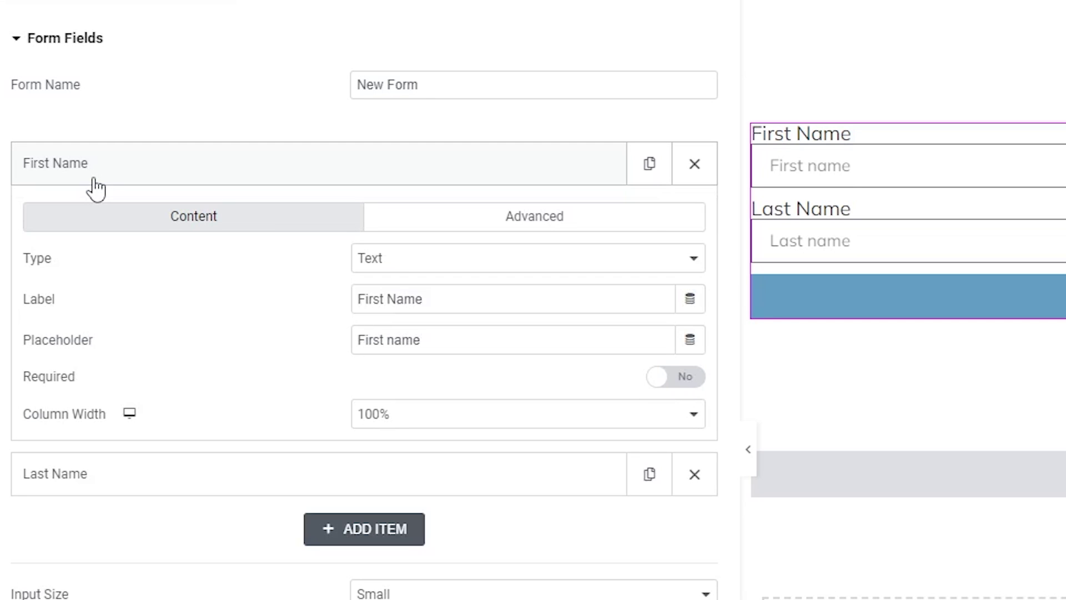
{"action": "left_click", "coordinate": [483, 230]}
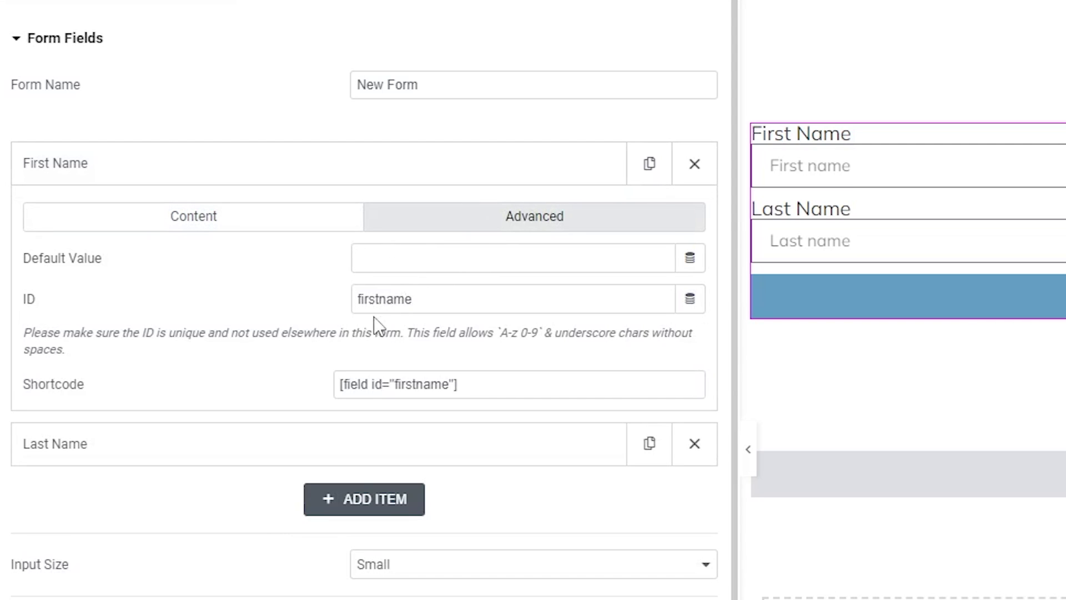
{"action": "left_click", "coordinate": [376, 300]}
{"action": "double_click", "coordinate": [440, 306]}
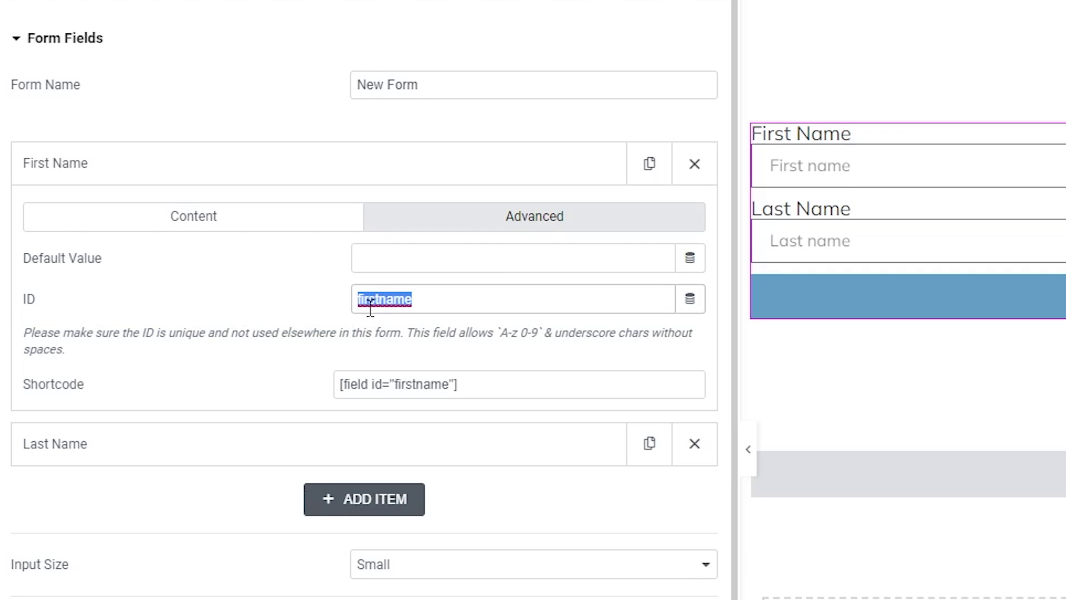
{"action": "left_click", "coordinate": [361, 385]}
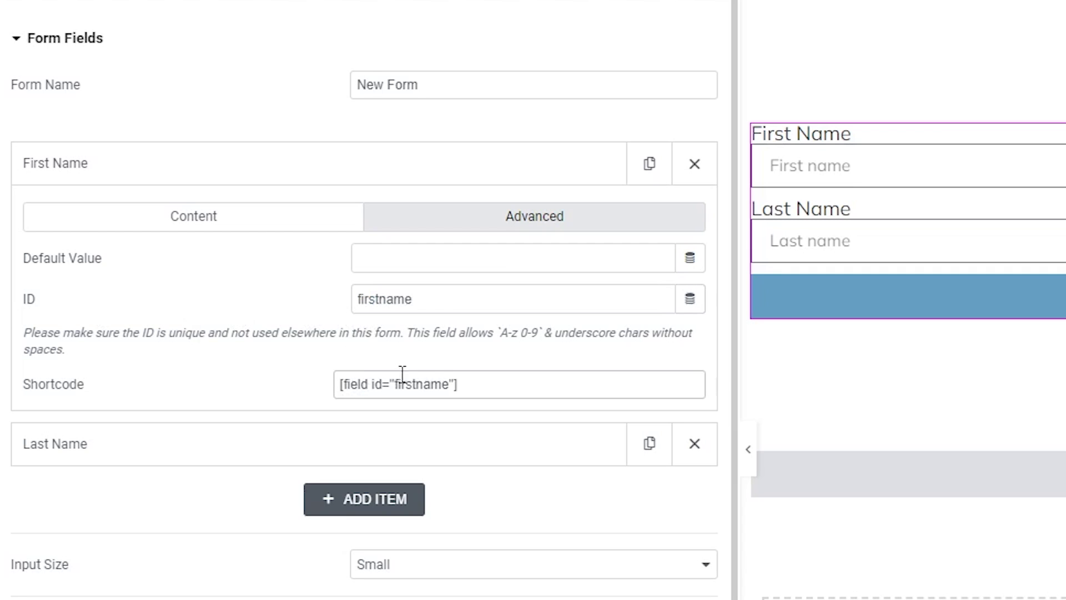
{"action": "left_click", "coordinate": [399, 384]}
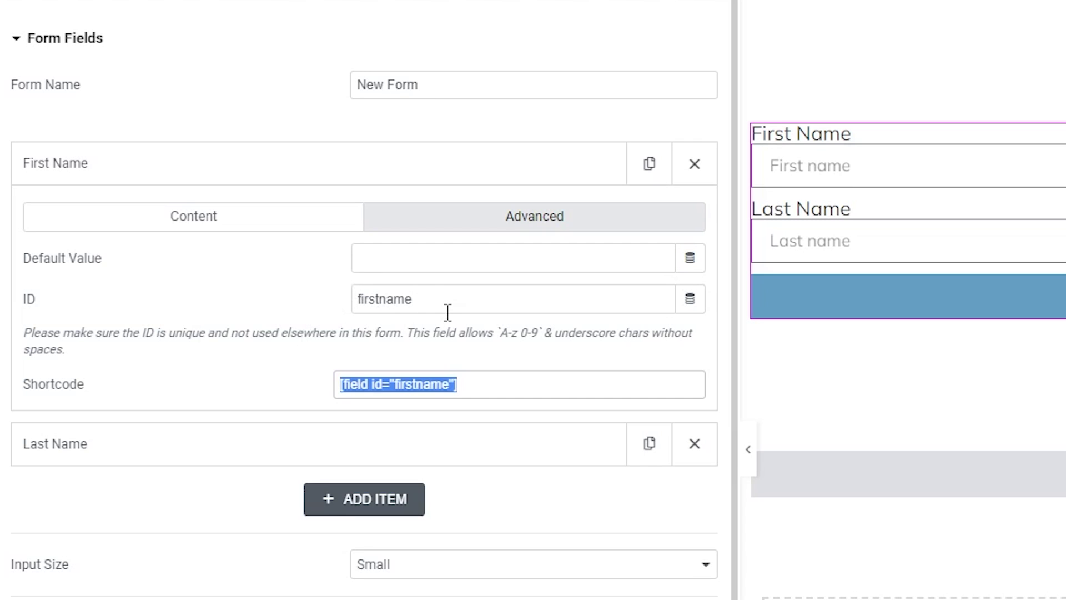
{"action": "left_click", "coordinate": [472, 394]}
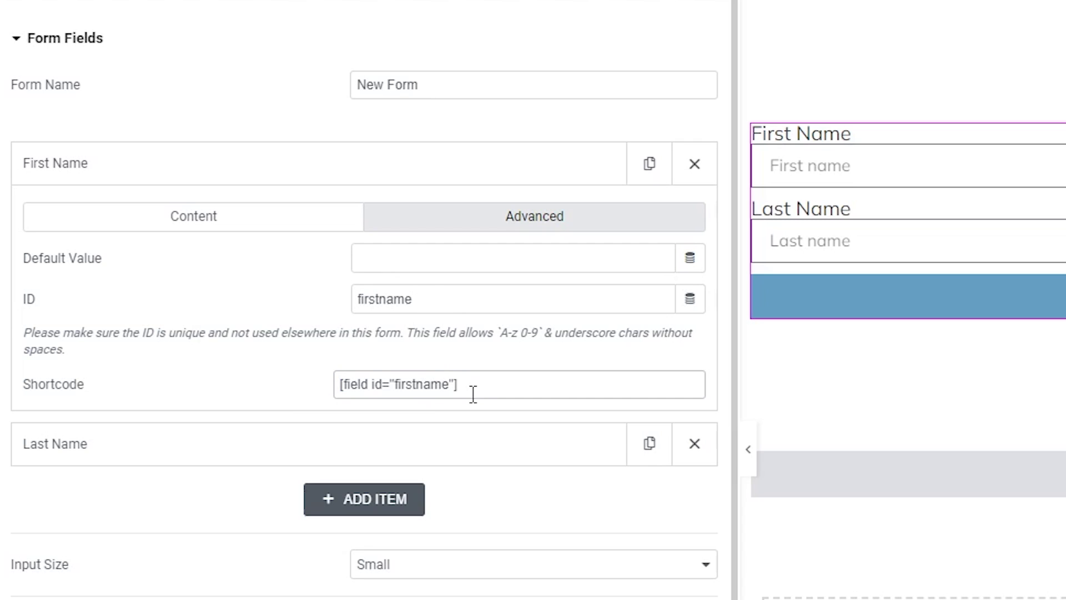
Show the Last Name field's Advanced settings with the ID lastname
{"action": "left_click", "coordinate": [374, 463]}
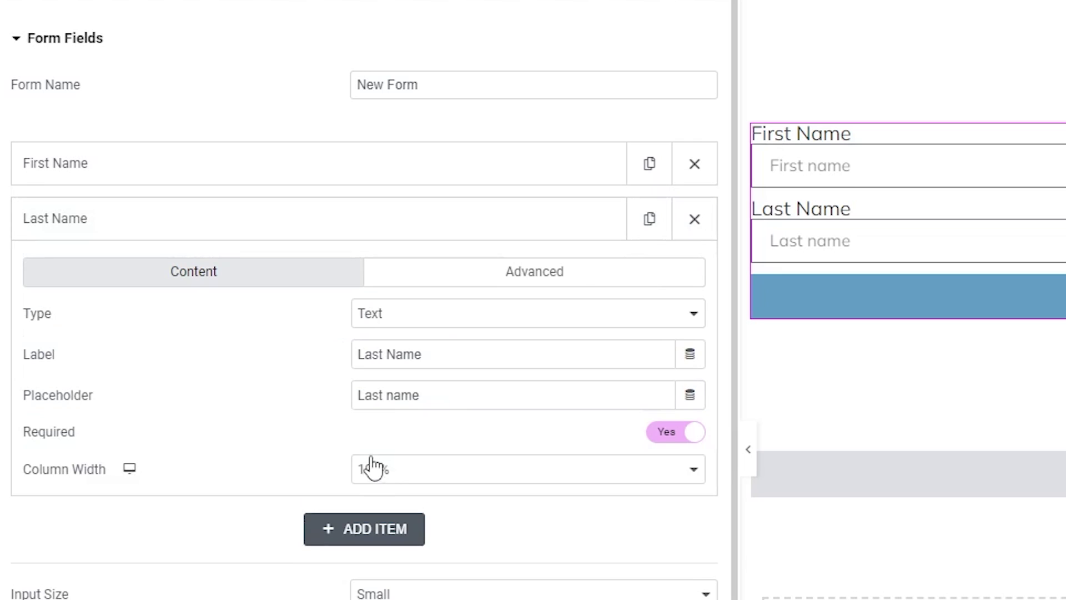
{"action": "left_click", "coordinate": [419, 283]}
{"action": "left_click", "coordinate": [403, 353]}
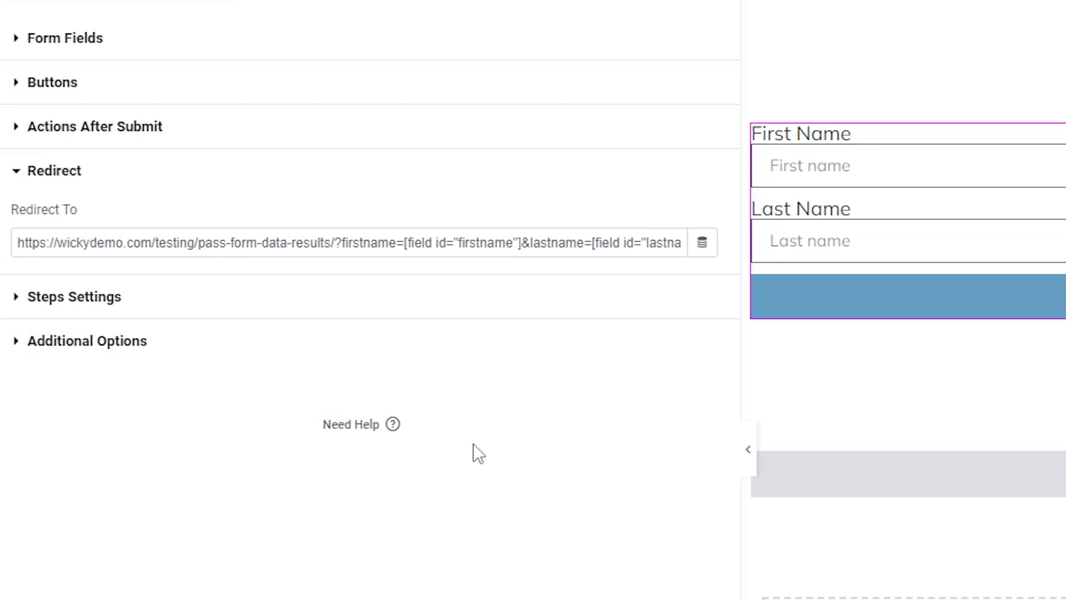
{"action": "left_click", "coordinate": [535, 243]}
{"action": "left_click_drag", "start_coordinate": [587, 243], "coordinate": [764, 240]}
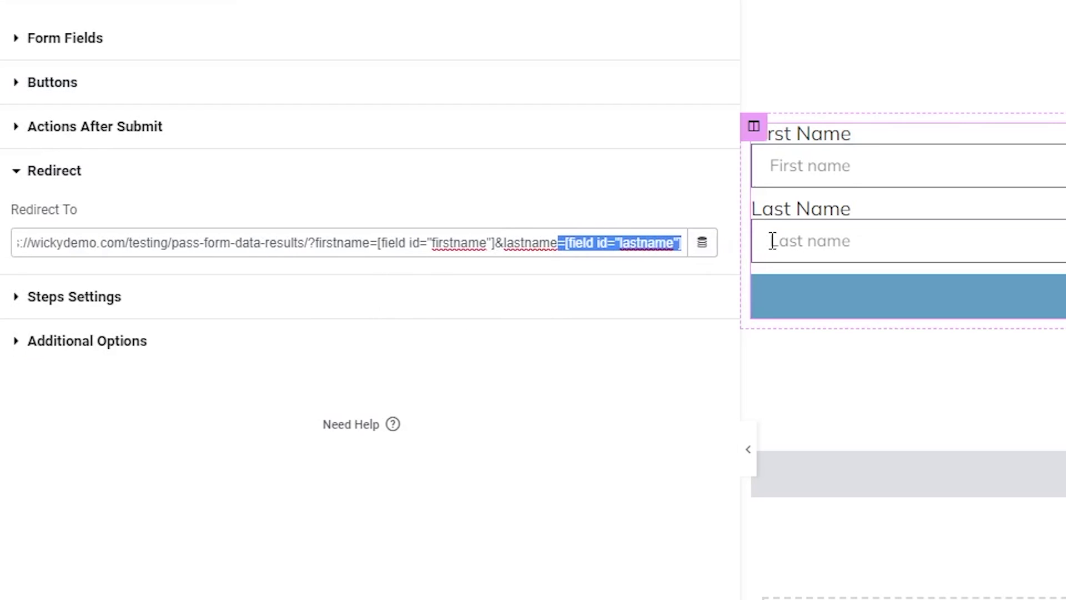
{"action": "left_click_drag", "start_coordinate": [306, 242], "coordinate": [718, 270]}
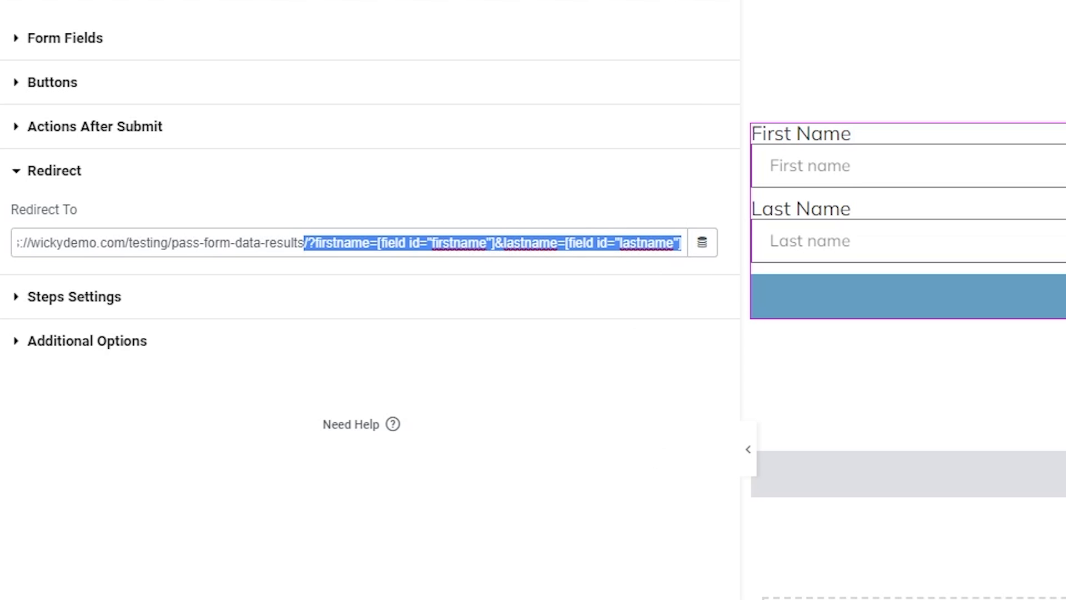
{"action": "left_click", "coordinate": [566, 1]}
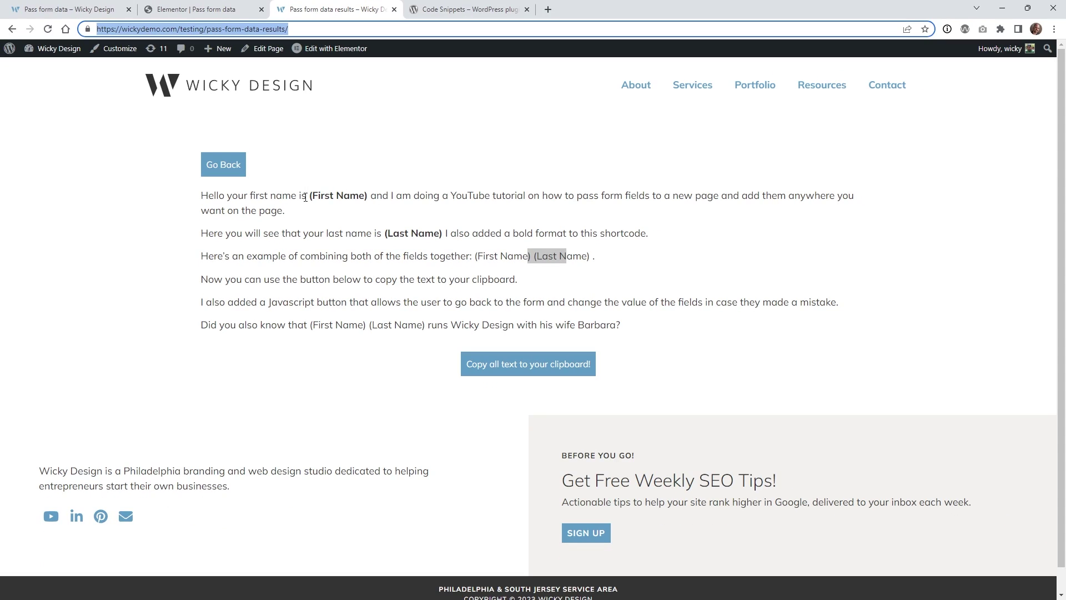
Edit the results page's Text Editor widget and enlarge the editor to show all paragraphs
{"action": "left_click_drag", "start_coordinate": [304, 197], "coordinate": [380, 211]}
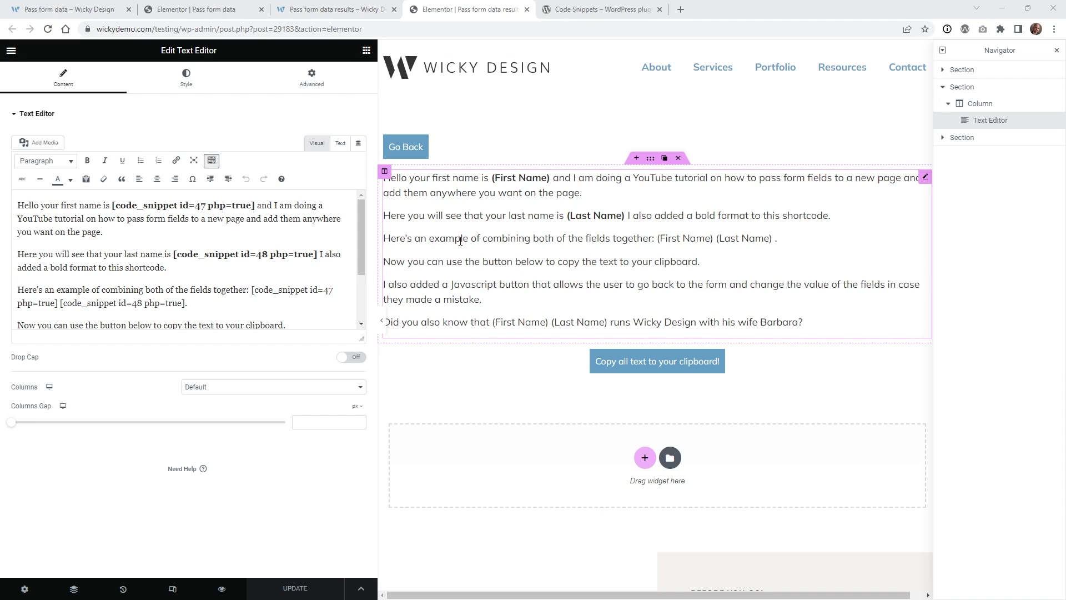
{"action": "mouse_move", "coordinate": [926, 180]}
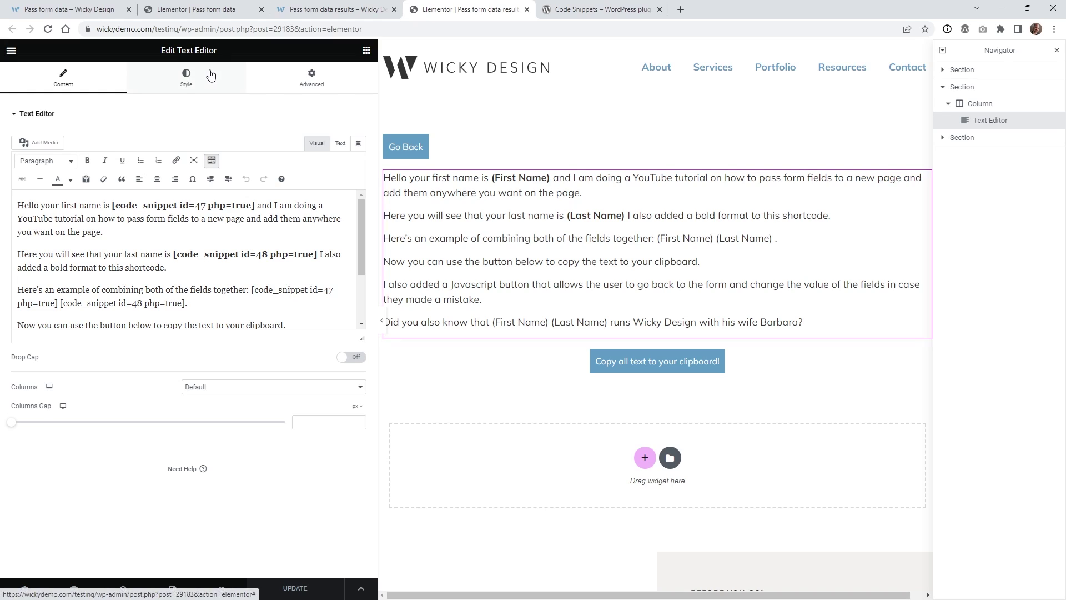
{"action": "left_click", "coordinate": [131, 205]}
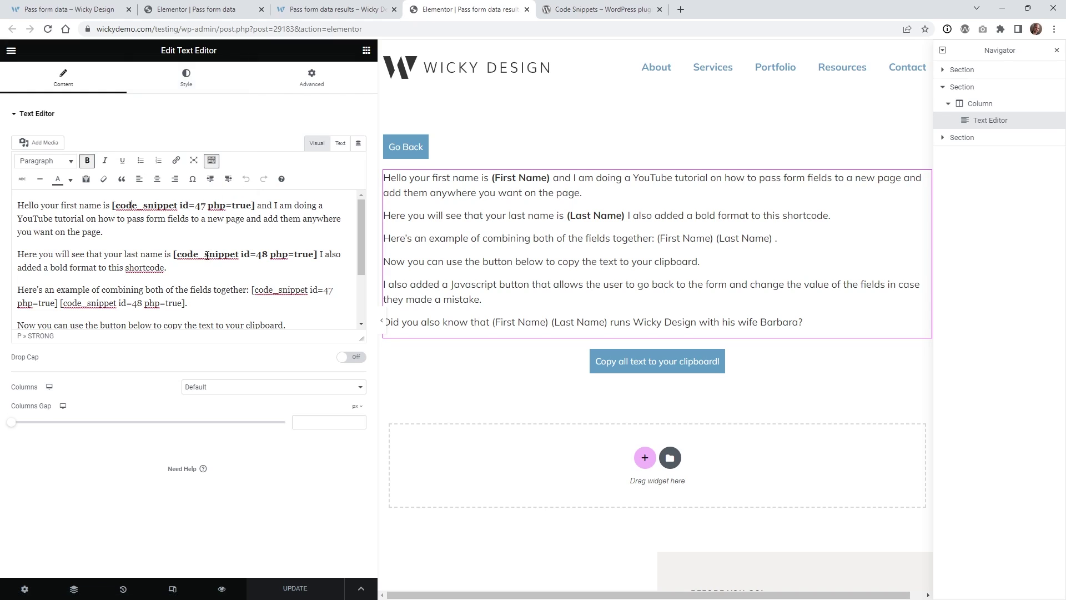
{"action": "left_click", "coordinate": [286, 289]}
{"action": "left_click_drag", "start_coordinate": [361, 339], "coordinate": [380, 481]}
Highlight the bold code_snippet id=47 and id=48 shortcodes and the third paragraph's combined shortcodes
{"action": "left_click", "coordinate": [56, 206]}
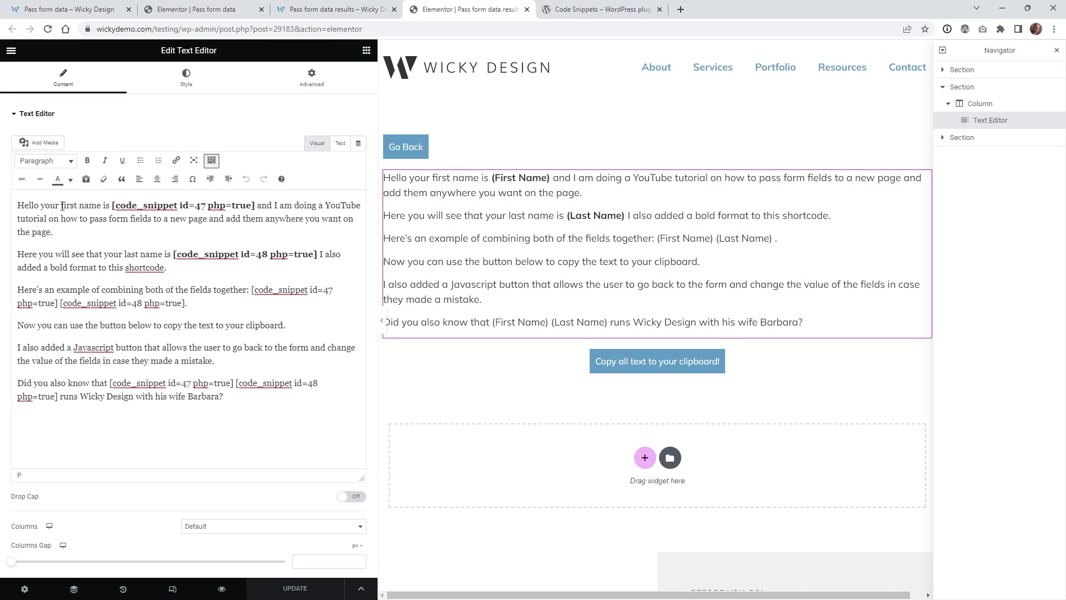
{"action": "left_click", "coordinate": [132, 205]}
{"action": "left_click_drag", "start_coordinate": [256, 206], "coordinate": [115, 205]}
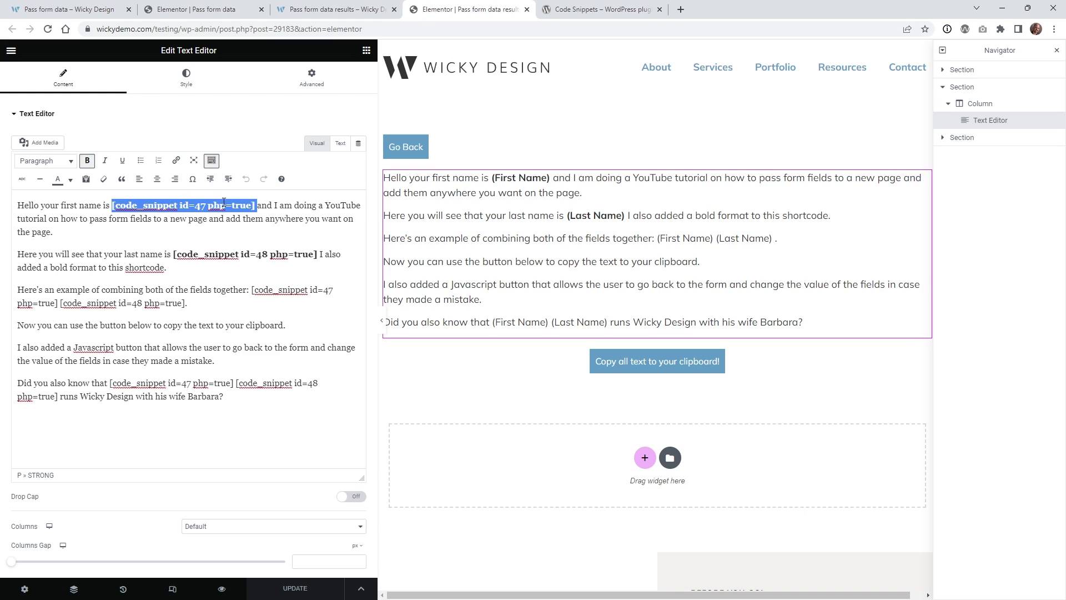
{"action": "left_click_drag", "start_coordinate": [174, 254], "coordinate": [324, 258]}
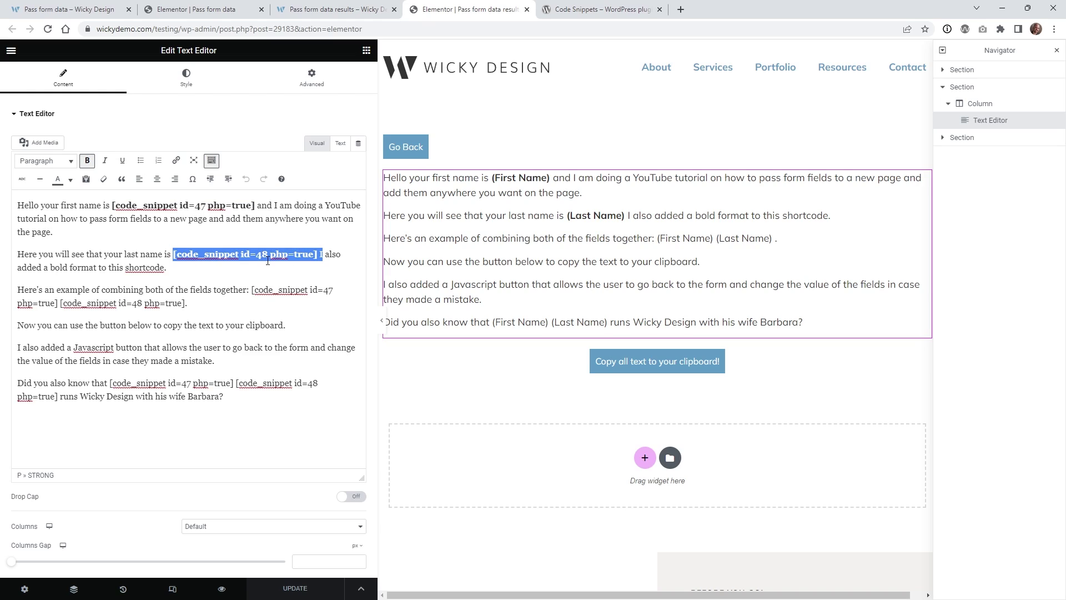
{"action": "left_click", "coordinate": [271, 287]}
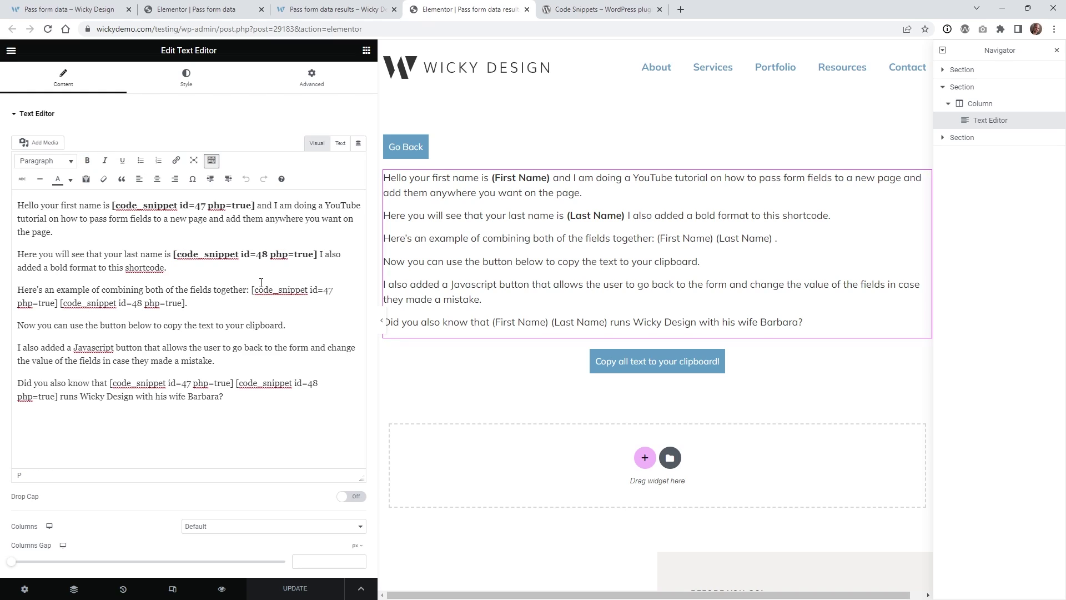
{"action": "left_click_drag", "start_coordinate": [252, 291], "coordinate": [262, 294]}
{"action": "left_click", "coordinate": [274, 287]}
Open the PHP Get - First Name snippet from the Content snippets list
{"action": "left_click", "coordinate": [210, 256]}
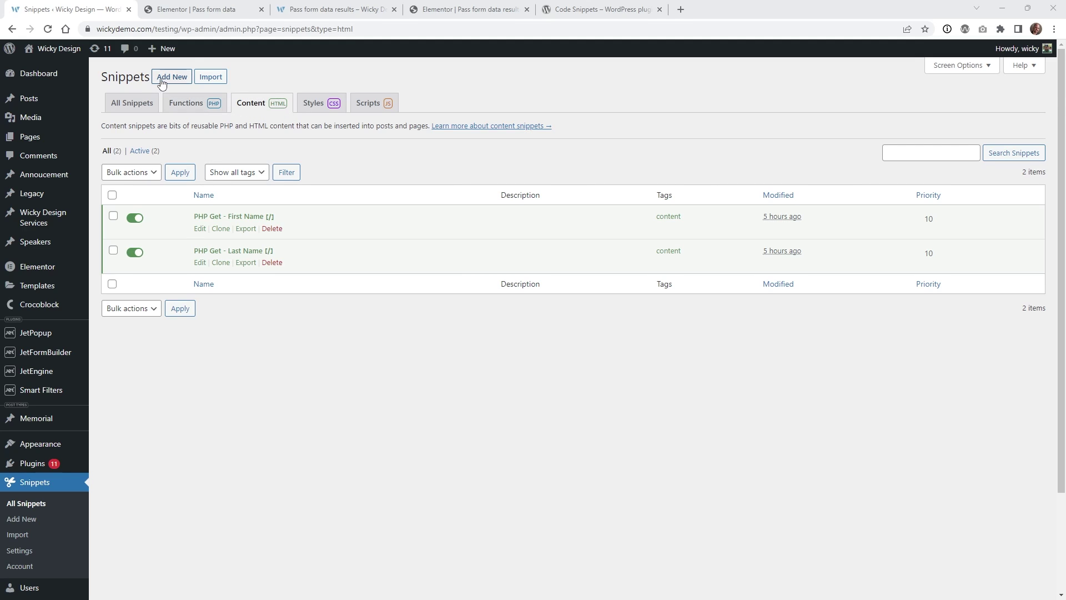
{"action": "left_click", "coordinate": [228, 220]}
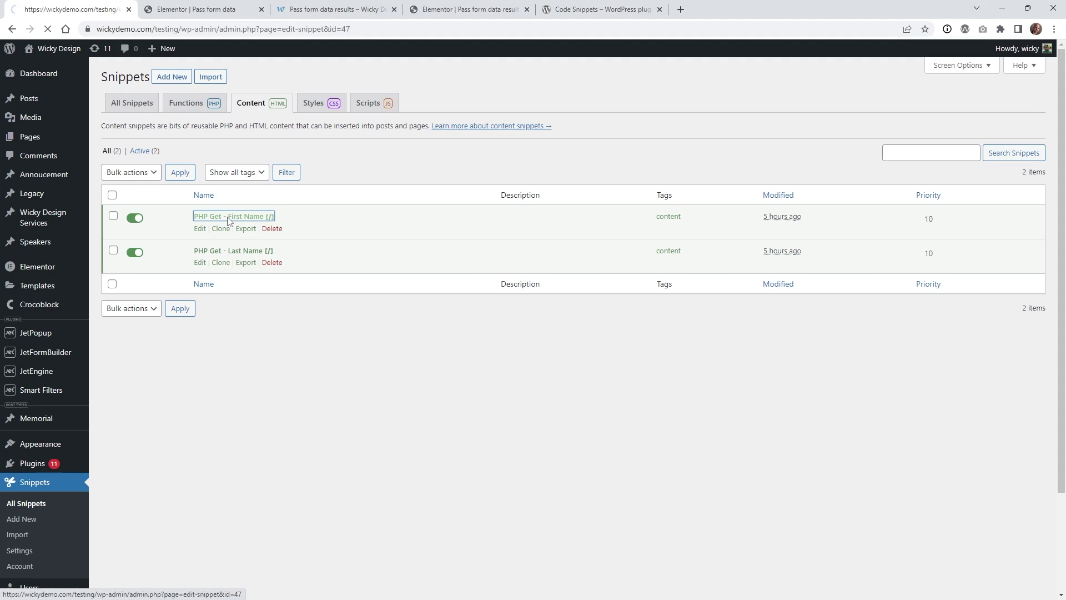
{"action": "left_click", "coordinate": [136, 106]}
{"action": "left_click_drag", "start_coordinate": [233, 105], "coordinate": [109, 107]}
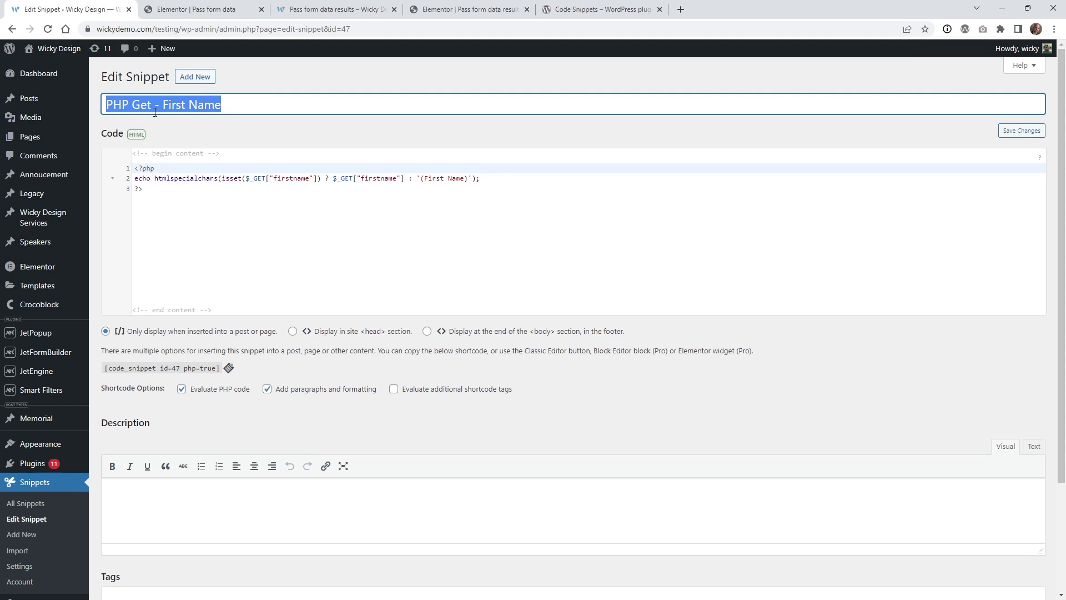
Review the echo line reading the firstname GET parameter with the '(First Name)' fallback
{"action": "left_click", "coordinate": [488, 178]}
{"action": "left_click_drag", "start_coordinate": [488, 178], "coordinate": [140, 178]}
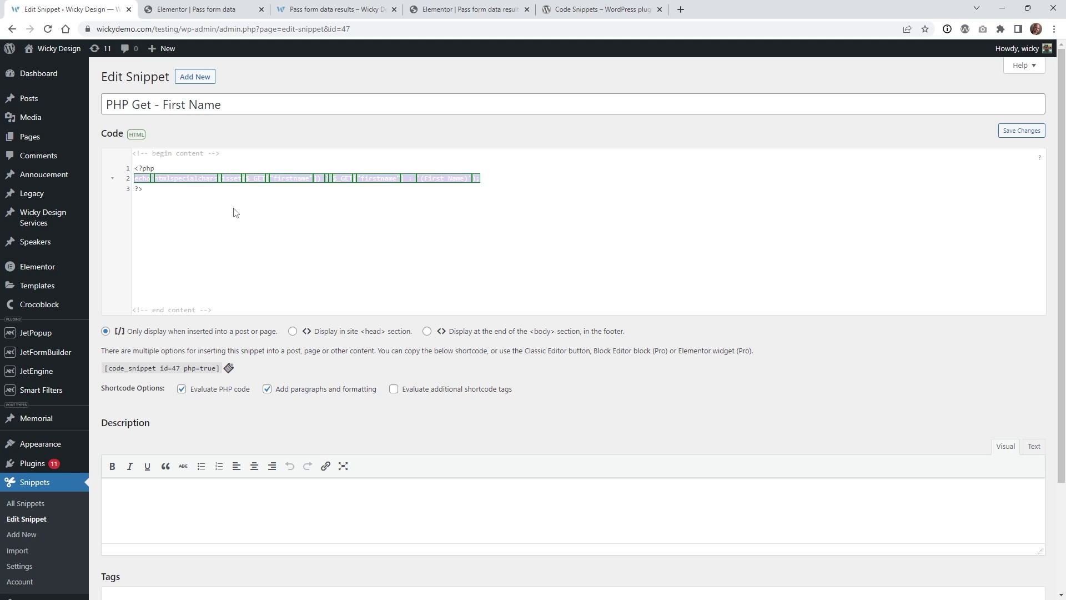
{"action": "left_click", "coordinate": [210, 189]}
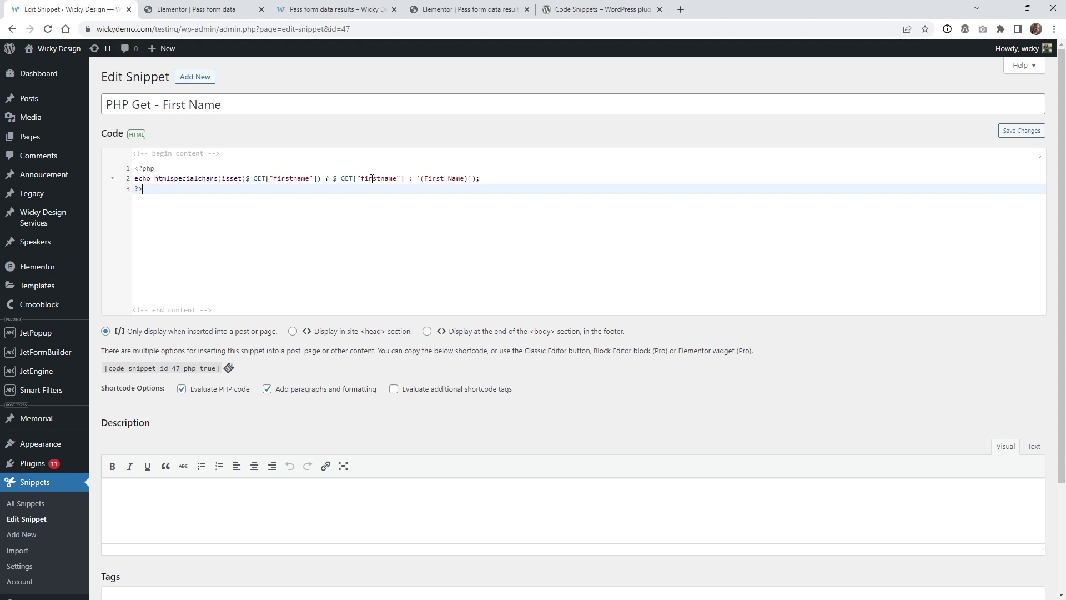
{"action": "left_click_drag", "start_coordinate": [428, 178], "coordinate": [465, 184]}
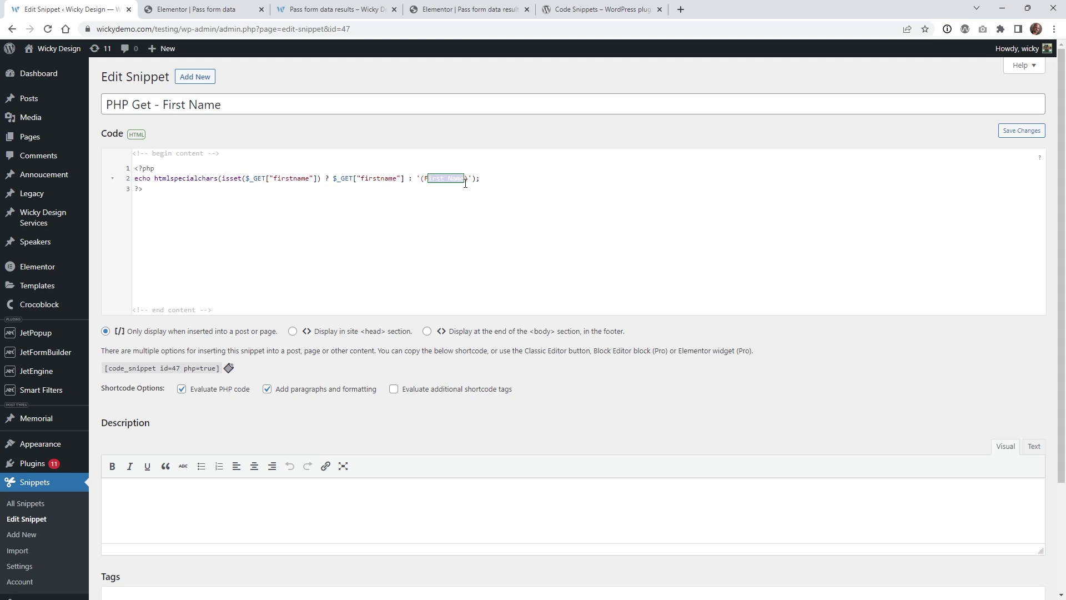
{"action": "left_click", "coordinate": [432, 180]}
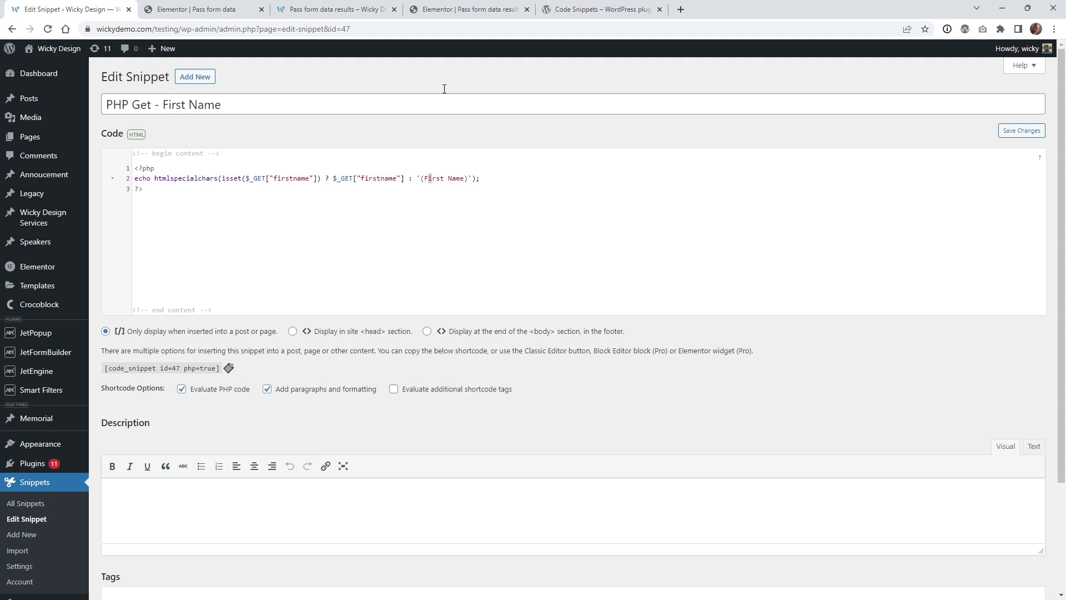
{"action": "left_click", "coordinate": [340, 11]}
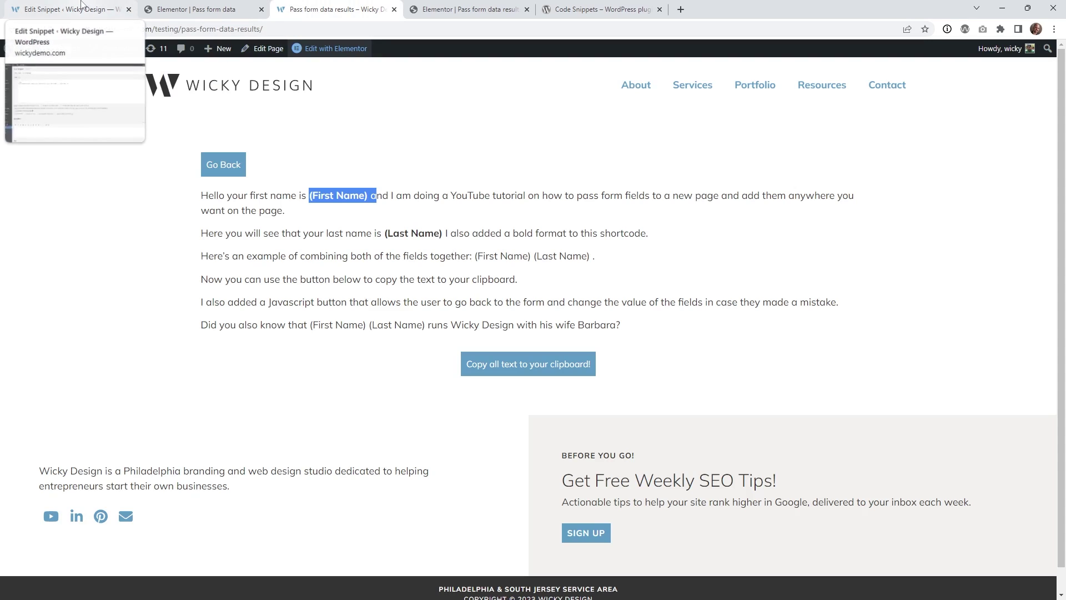
Highlight the (First Name) and (Last Name) fallback text on the results page
{"action": "left_click", "coordinate": [327, 195]}
{"action": "left_click_drag", "start_coordinate": [310, 196], "coordinate": [444, 234]}
{"action": "left_click", "coordinate": [367, 207]}
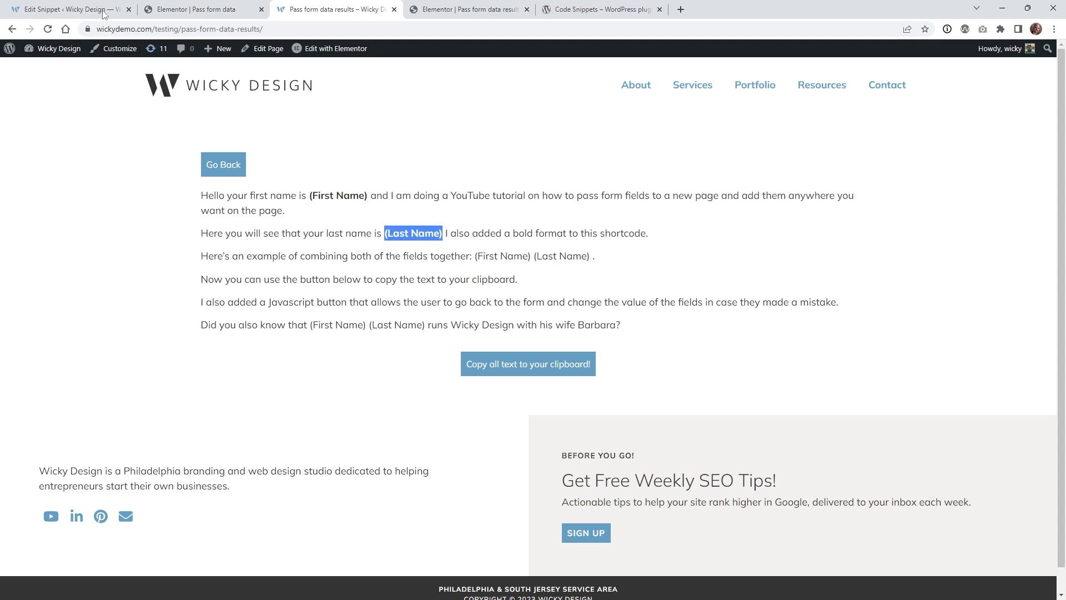
Back in the snippet editor, highlight both firstname parameter keys in the code
{"action": "left_click", "coordinate": [69, 9]}
{"action": "left_click", "coordinate": [289, 180]}
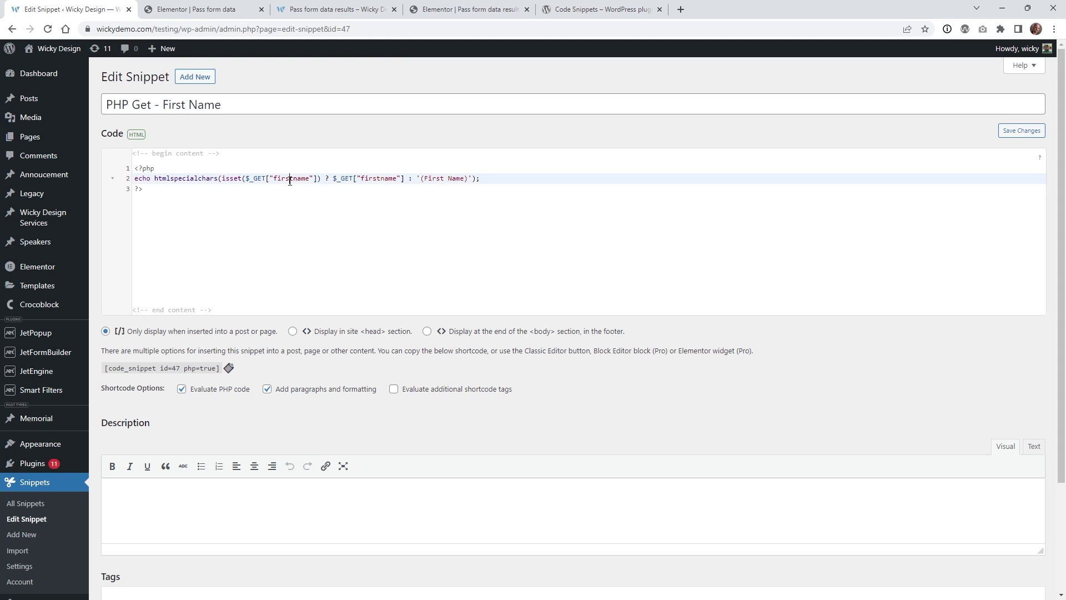
{"action": "left_click_drag", "start_coordinate": [273, 178], "coordinate": [310, 179]}
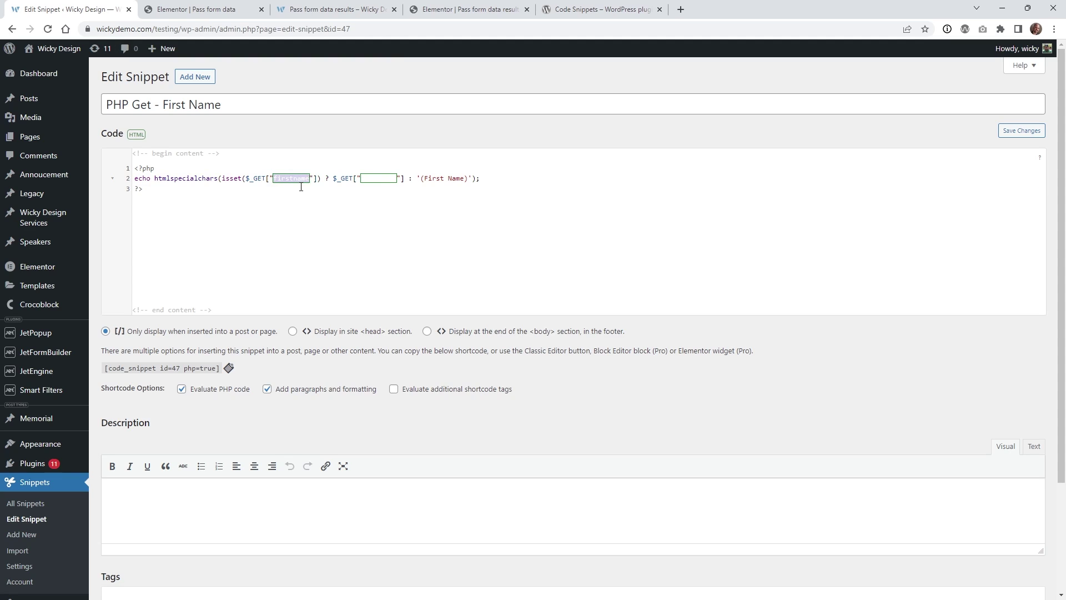
{"action": "left_click", "coordinate": [375, 179]}
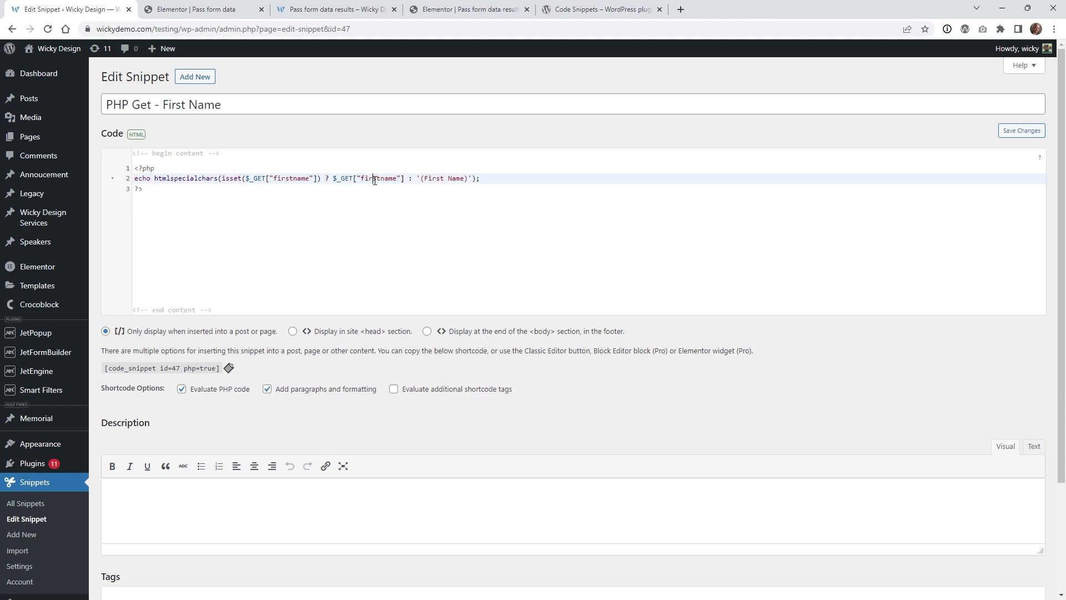
{"action": "left_click_drag", "start_coordinate": [362, 178], "coordinate": [399, 182]}
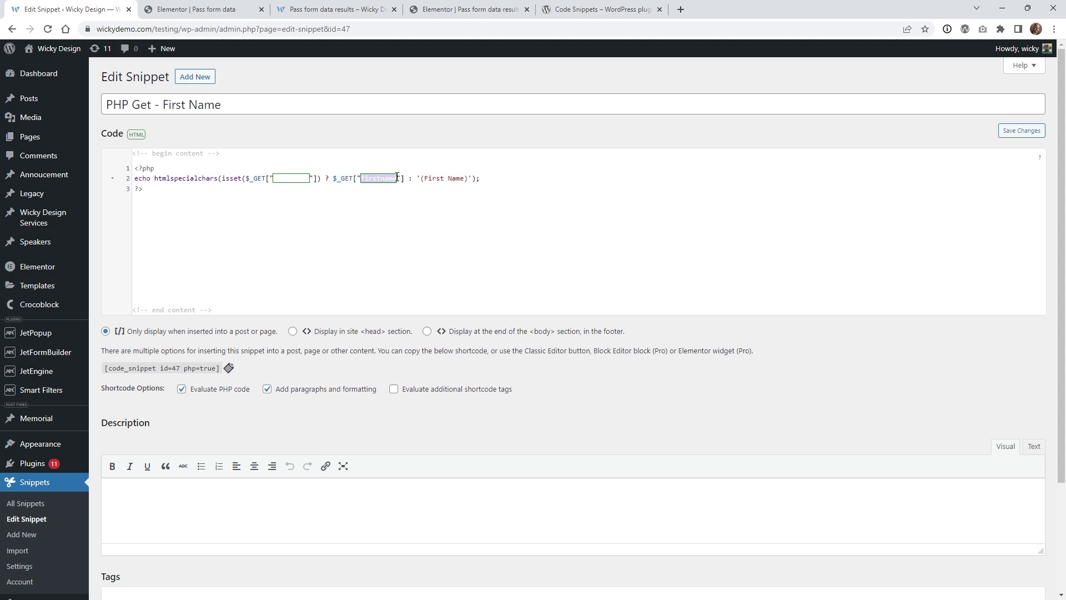
{"action": "left_click", "coordinate": [380, 257]}
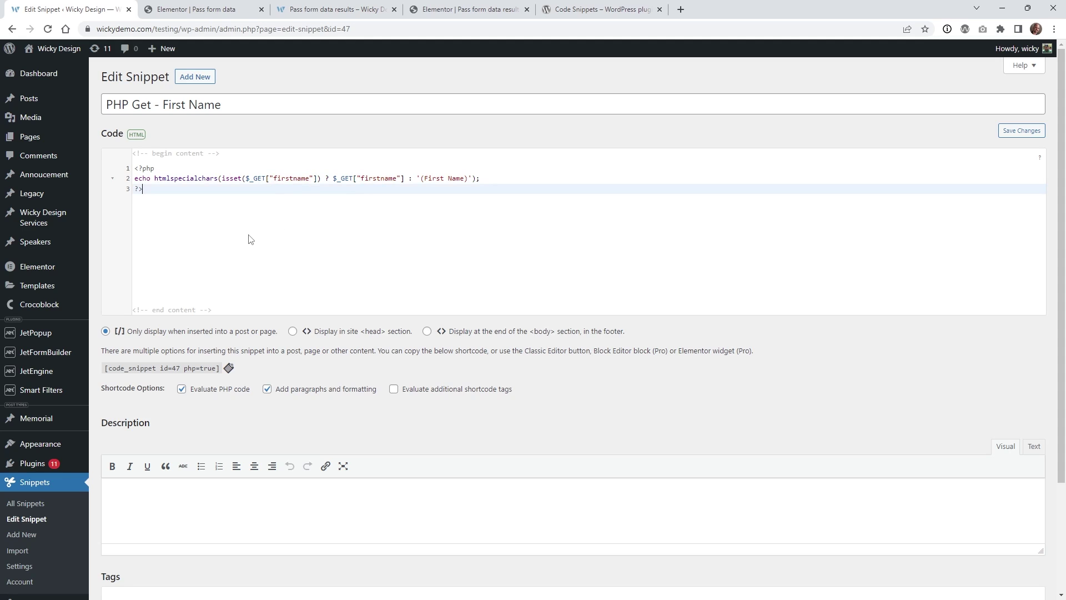
Point out php=true in the snippet's shortcode and return to All Snippets
{"action": "scroll", "coordinate": [155, 465], "scroll_direction": "down", "scroll_amount": 2}
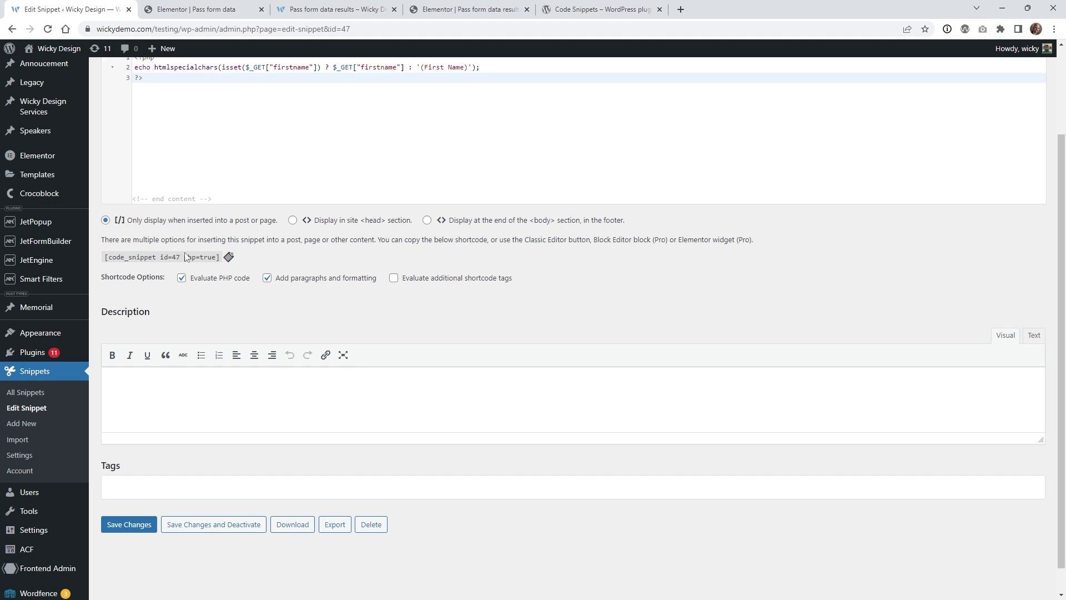
{"action": "left_click_drag", "start_coordinate": [184, 259], "coordinate": [217, 258]}
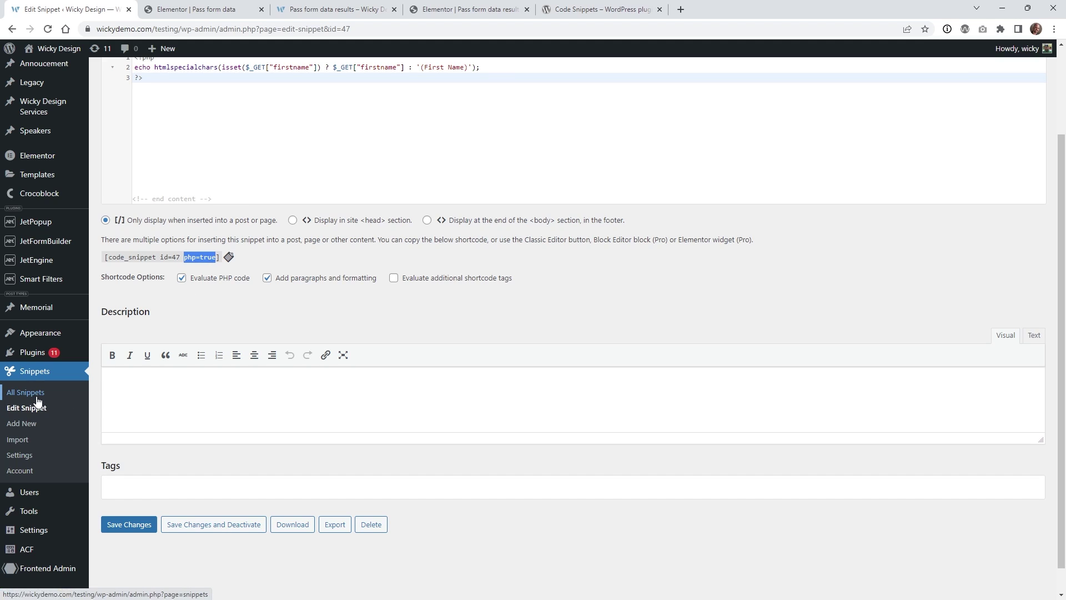
{"action": "left_click", "coordinate": [322, 248]}
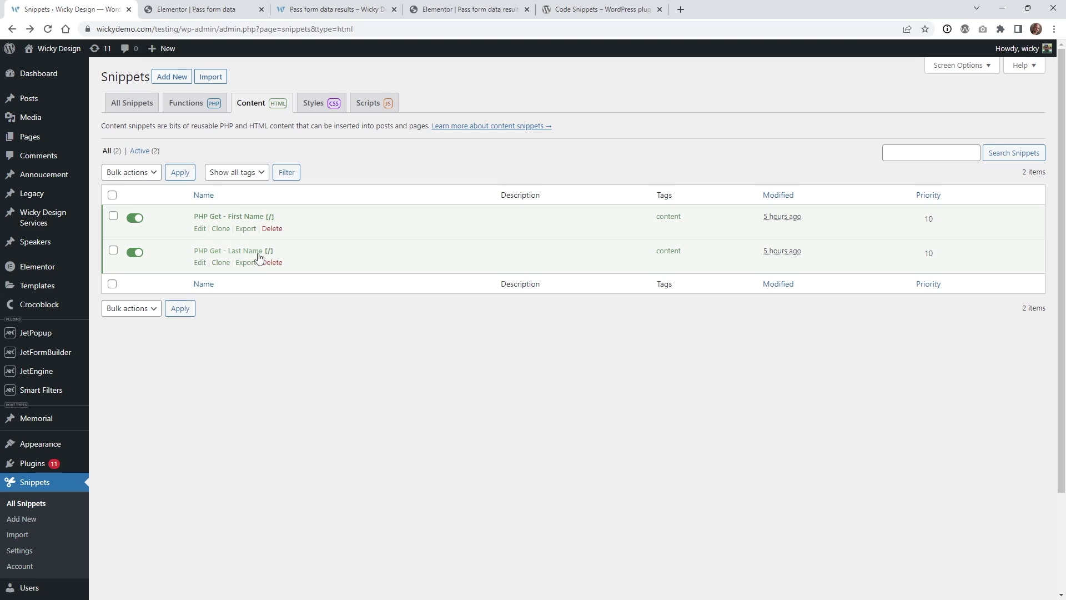
Inspect PHP Get - Last Name's lastname key and (Last Name) fallback, then return to Elementor
{"action": "left_click", "coordinate": [255, 253]}
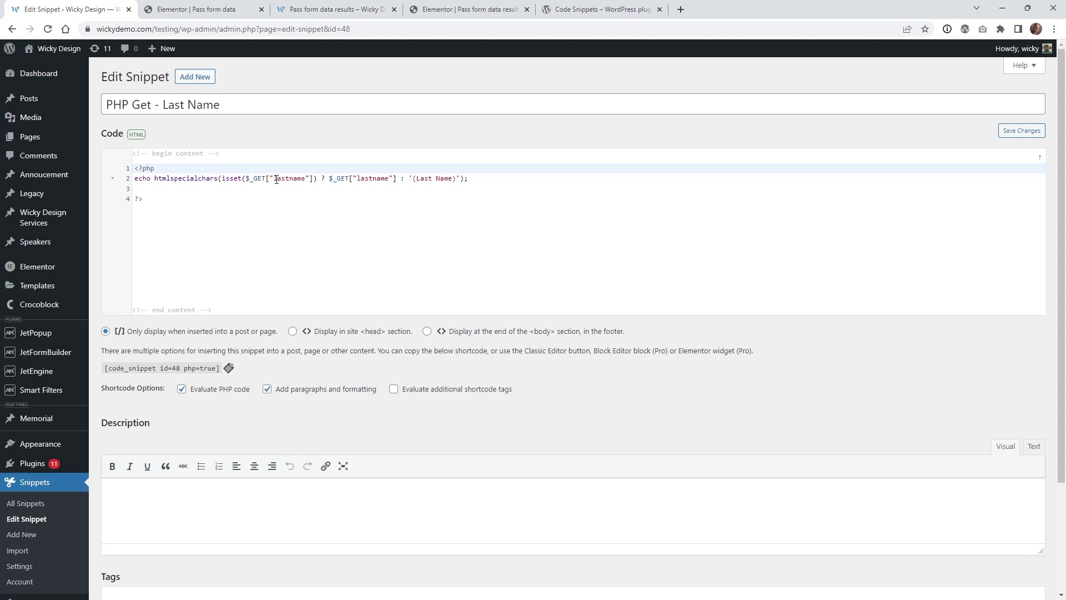
{"action": "left_click_drag", "start_coordinate": [272, 179], "coordinate": [307, 179]}
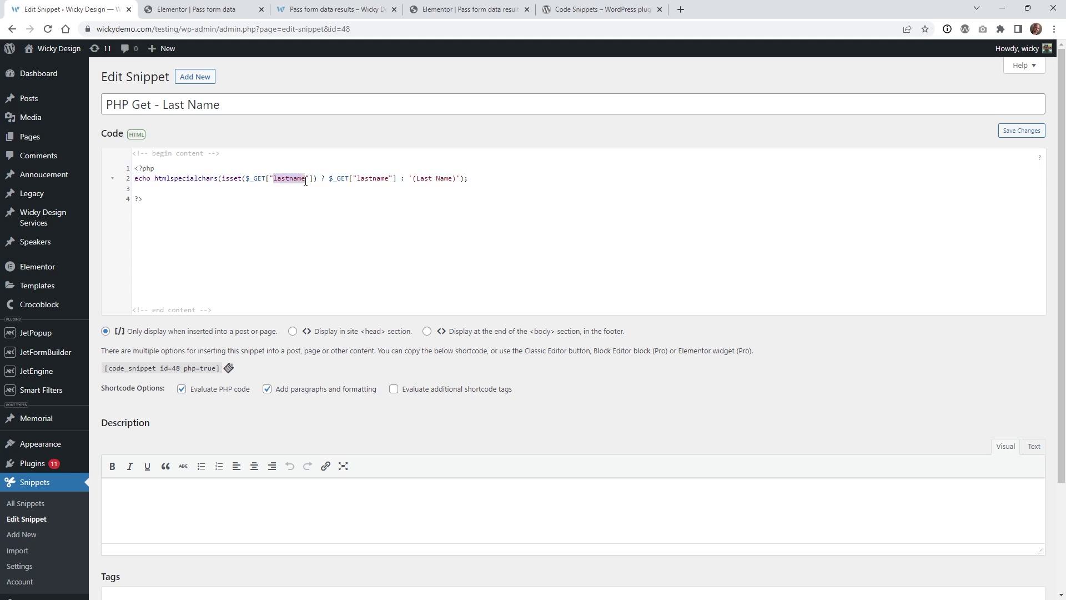
{"action": "left_click", "coordinate": [372, 178]}
{"action": "left_click_drag", "start_coordinate": [416, 178], "coordinate": [453, 178]}
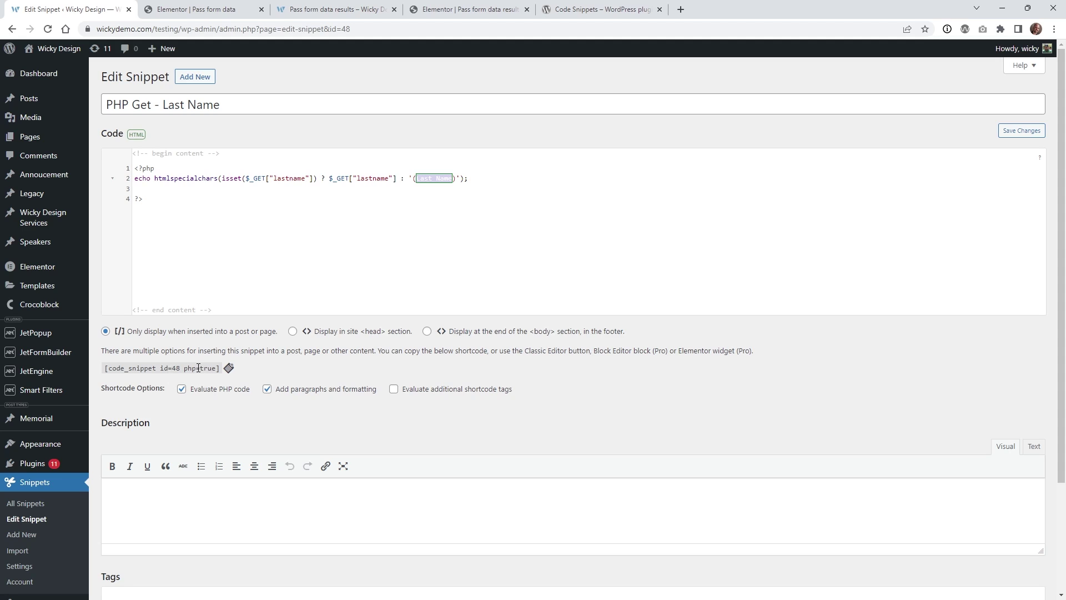
{"action": "left_click", "coordinate": [364, 5]}
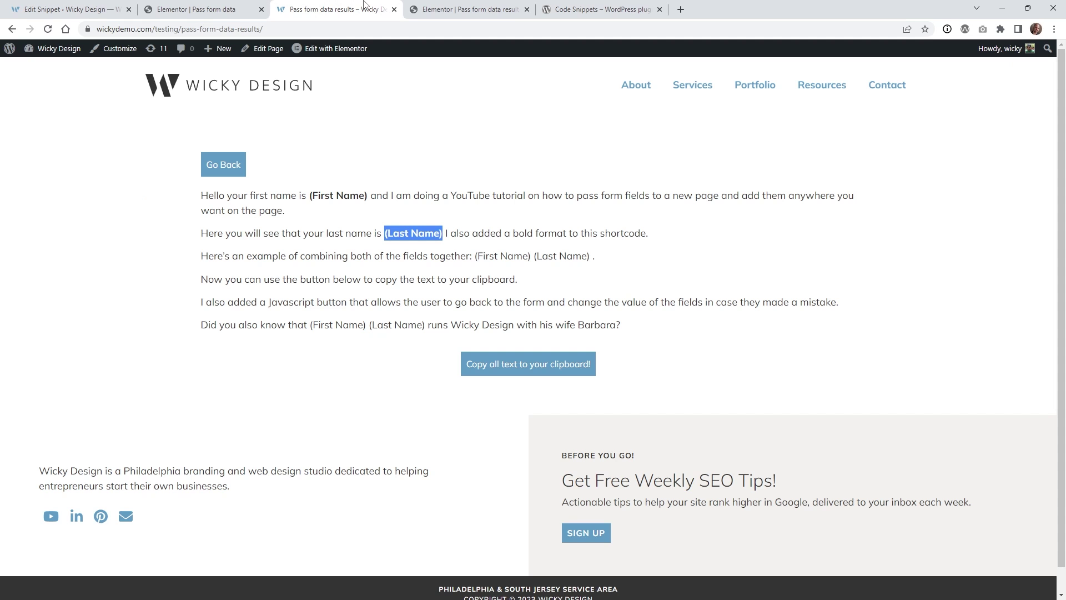
{"action": "left_click", "coordinate": [448, 7]}
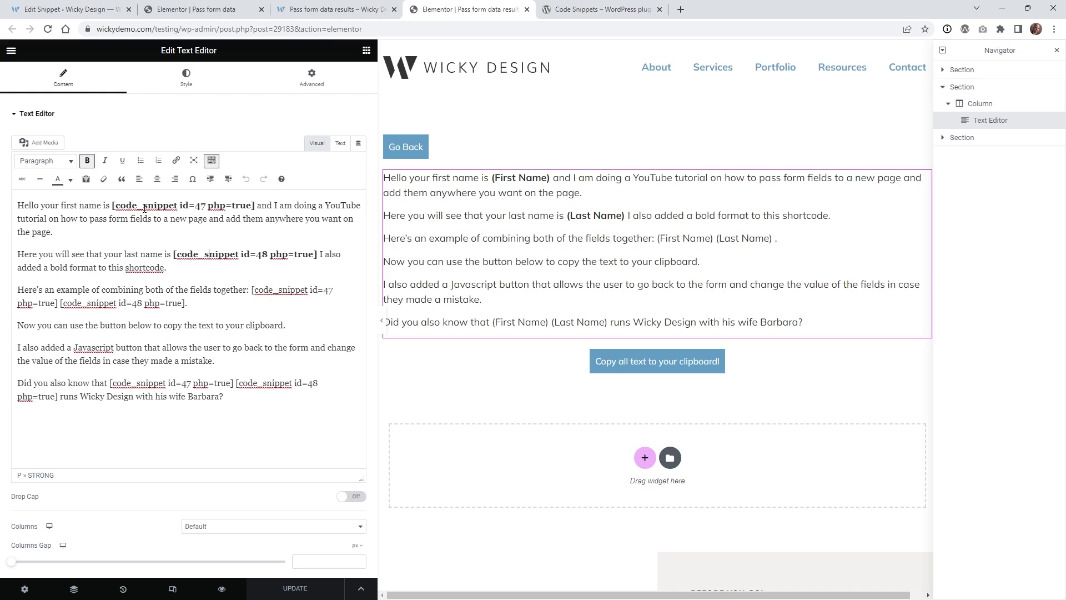
Highlight the id=47 first-name and id=48 last-name [code_snippet] shortcodes, then switch to the live results page
{"action": "left_click_drag", "start_coordinate": [256, 207], "coordinate": [114, 209]}
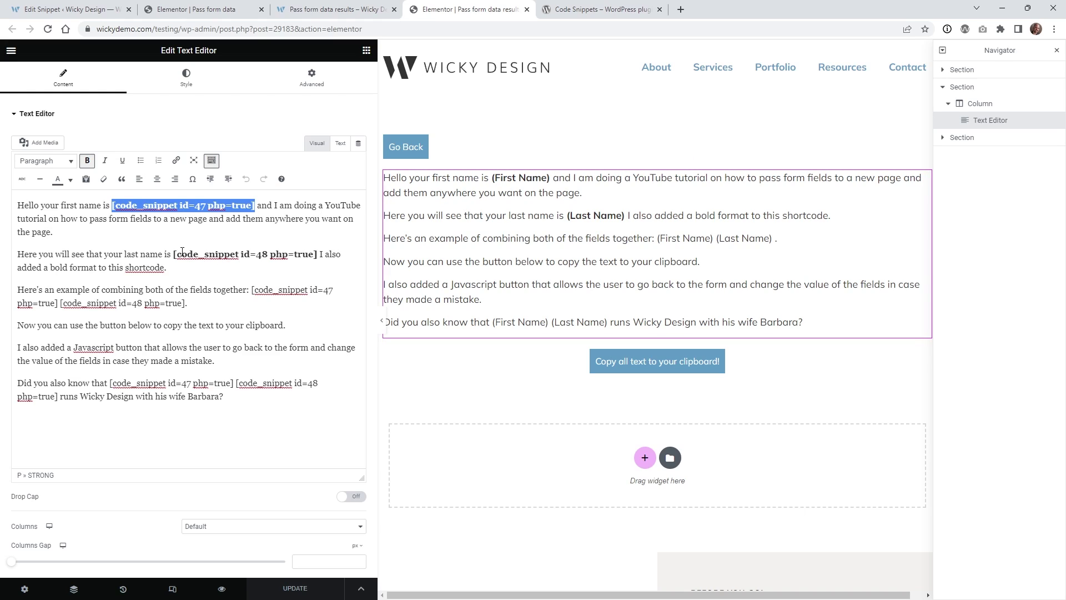
{"action": "left_click_drag", "start_coordinate": [175, 255], "coordinate": [318, 254]}
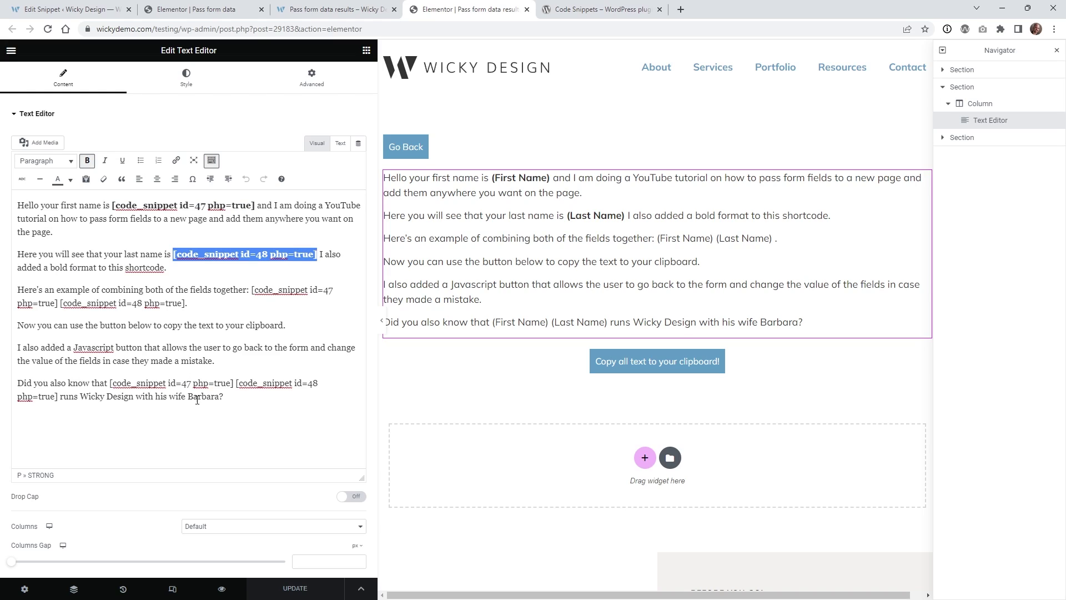
{"action": "left_click", "coordinate": [243, 306]}
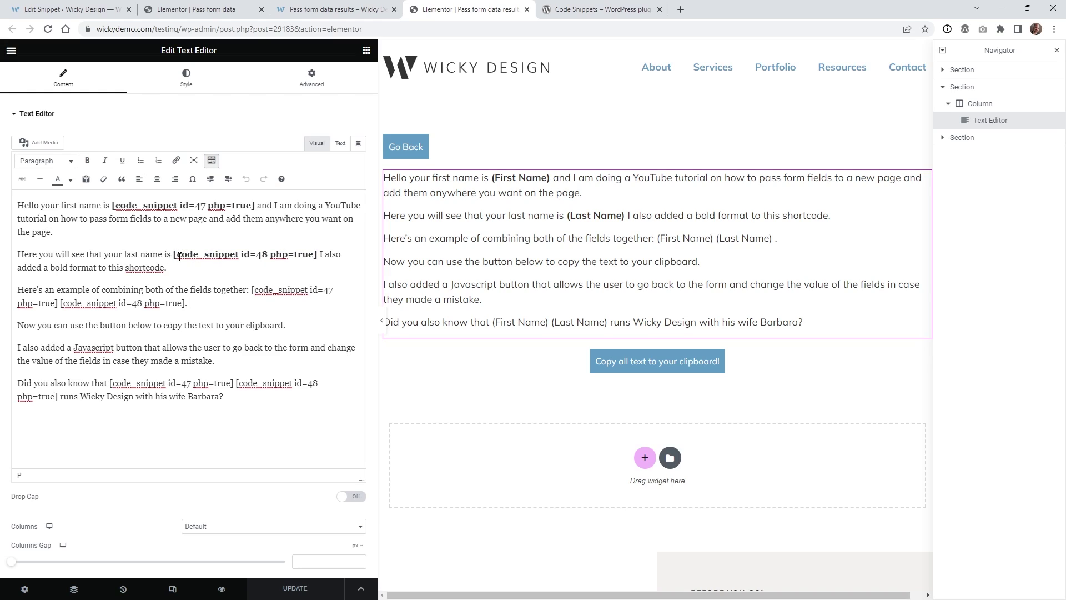
{"action": "left_click_drag", "start_coordinate": [173, 254], "coordinate": [188, 257]}
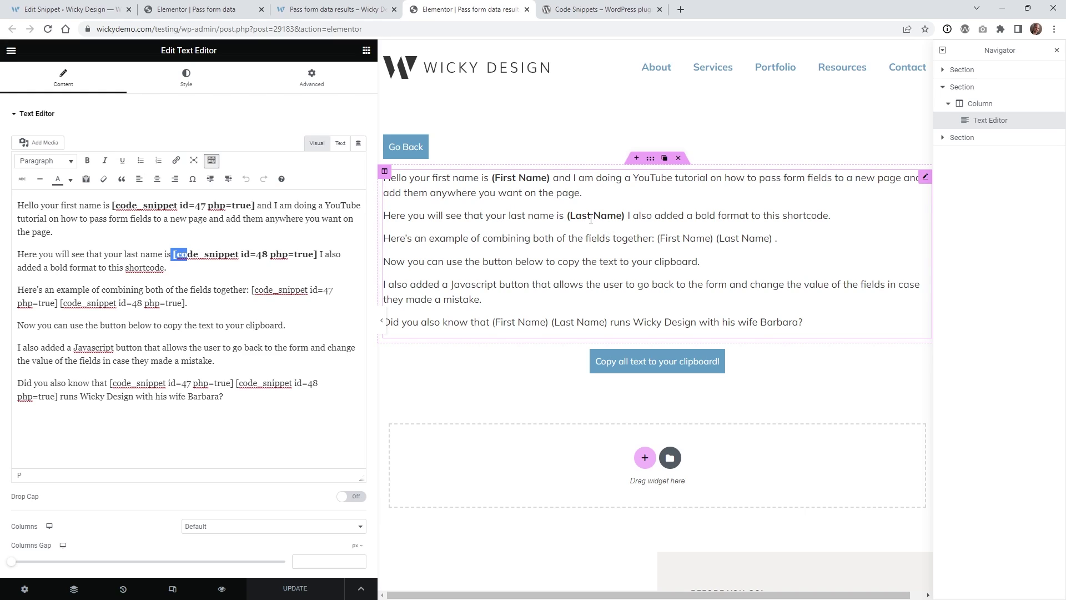
{"action": "left_click", "coordinate": [173, 254]}
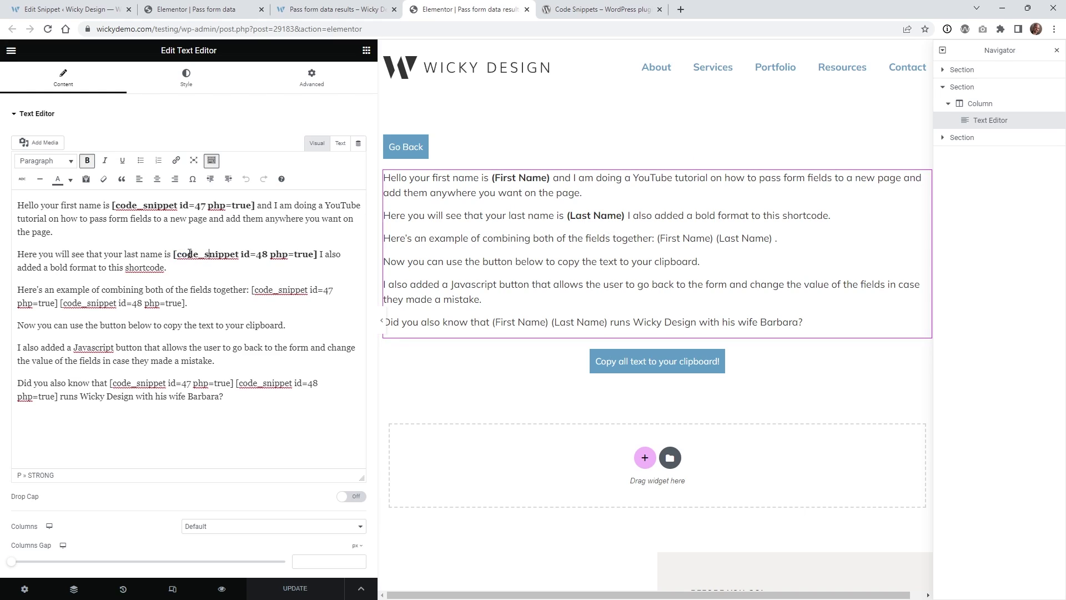
{"action": "left_click_drag", "start_coordinate": [172, 254], "coordinate": [317, 254]}
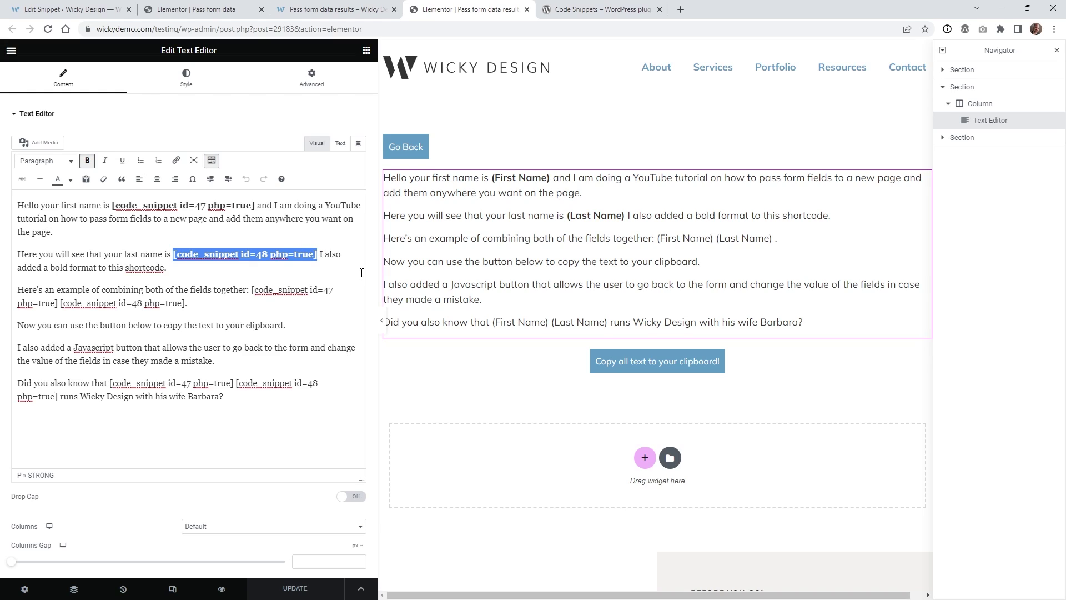
{"action": "left_click", "coordinate": [333, 9]}
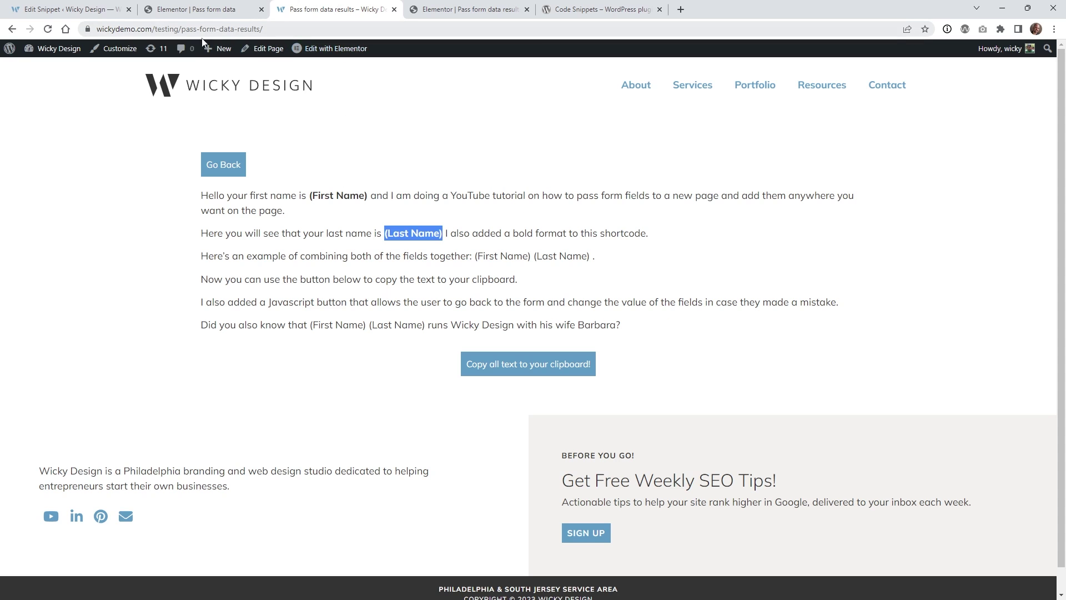
On the name form page, enter a first name and last name and submit the form
{"action": "left_click", "coordinate": [224, 165]}
{"action": "left_click", "coordinate": [257, 197]}
{"action": "type", "text": "Mark"}
{"action": "key", "text": "Tab"}
{"action": "type", "text": "Crowe"}
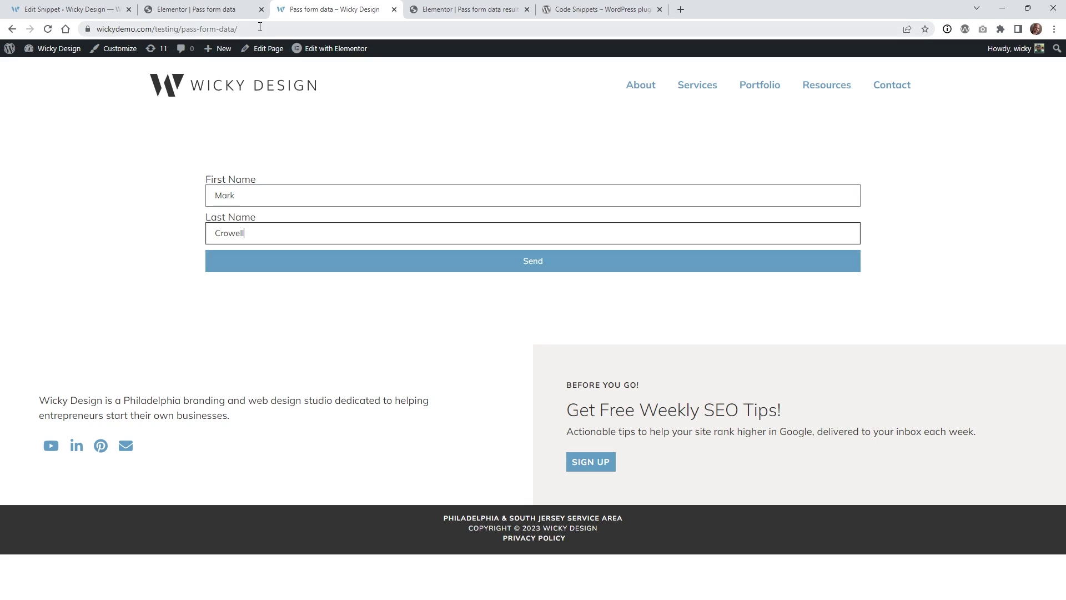
{"action": "left_click", "coordinate": [393, 266]}
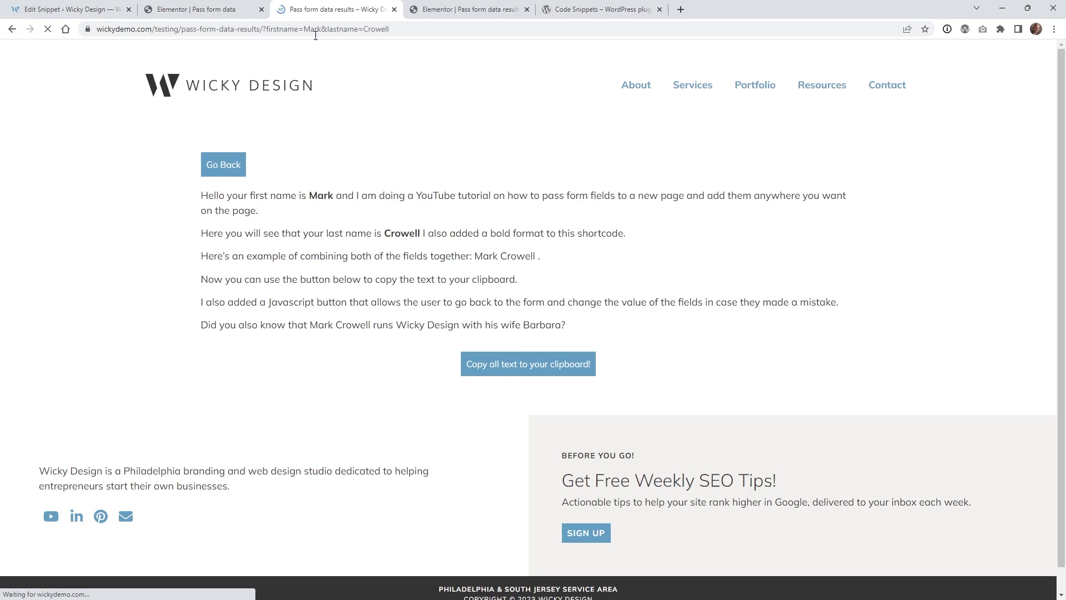
Inspect the results URL's query string, highlighting the firstname and lastname parameter values
{"action": "left_click", "coordinate": [291, 33]}
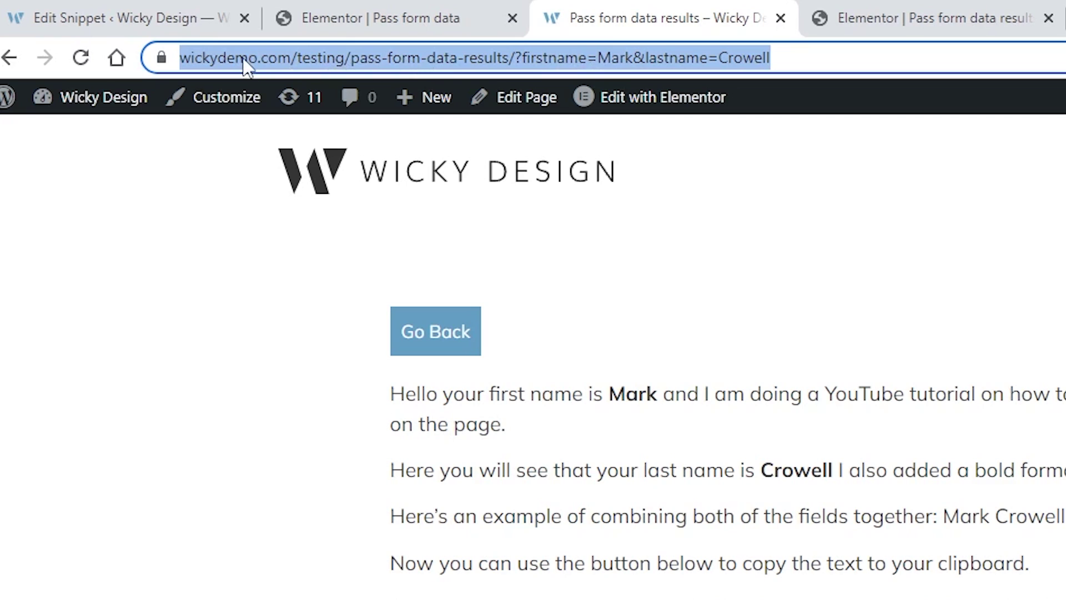
{"action": "left_click", "coordinate": [334, 63]}
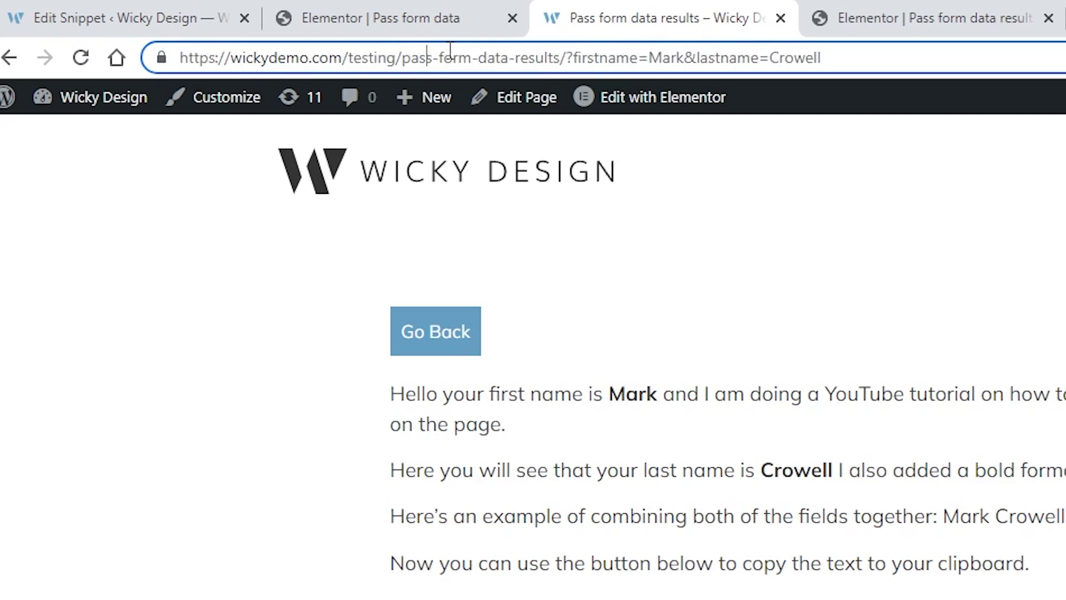
{"action": "left_click_drag", "start_coordinate": [566, 58], "coordinate": [864, 60]}
{"action": "mouse_move", "coordinate": [628, 95]}
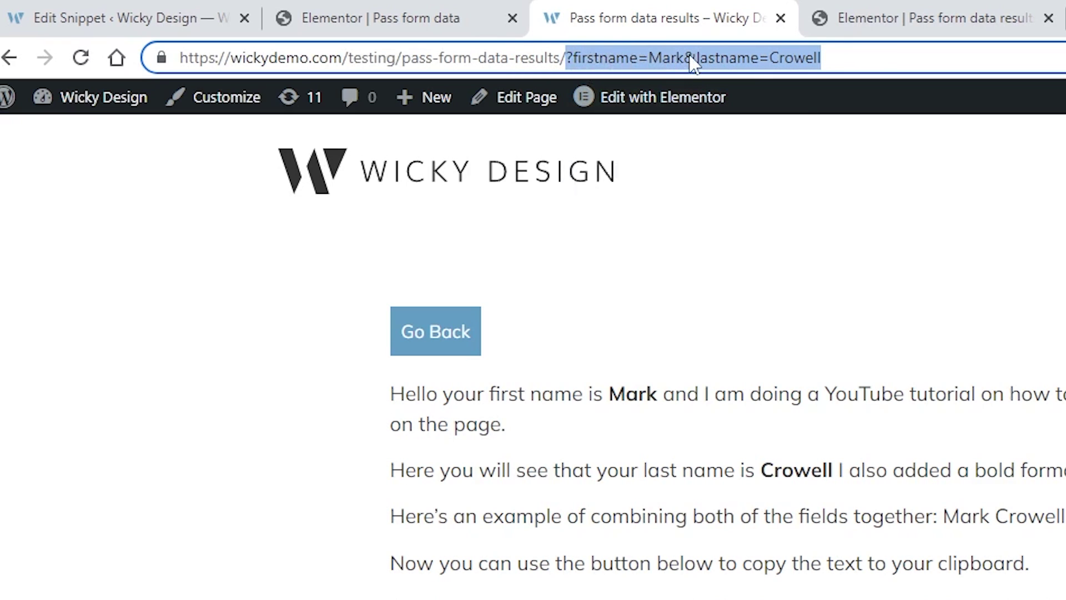
{"action": "left_click", "coordinate": [658, 57]}
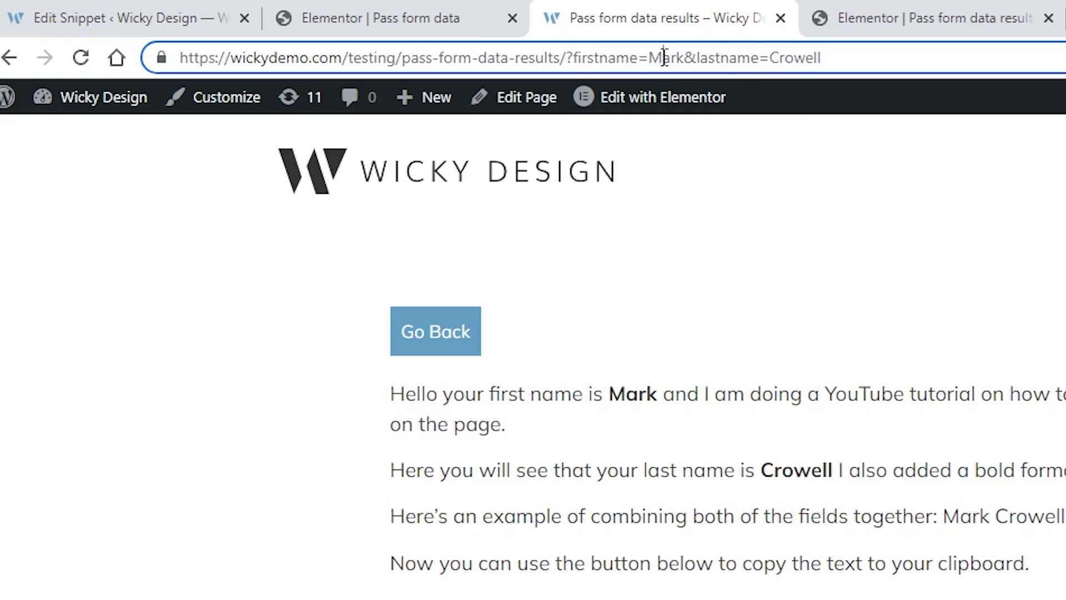
{"action": "left_click_drag", "start_coordinate": [649, 58], "coordinate": [684, 60]}
{"action": "left_click_drag", "start_coordinate": [770, 58], "coordinate": [821, 58]}
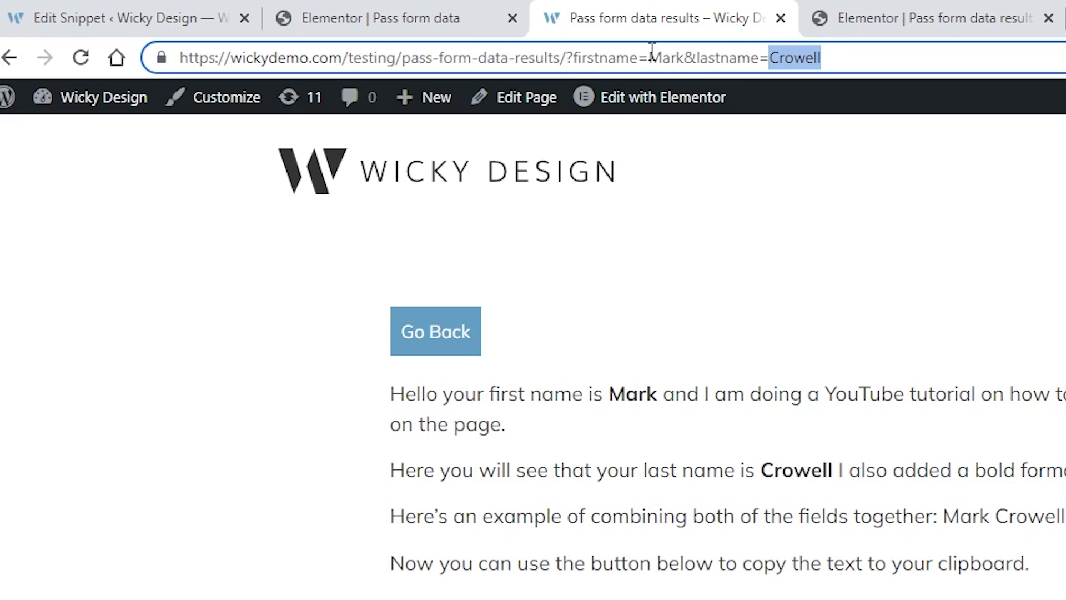
{"action": "left_click_drag", "start_coordinate": [649, 58], "coordinate": [684, 58]}
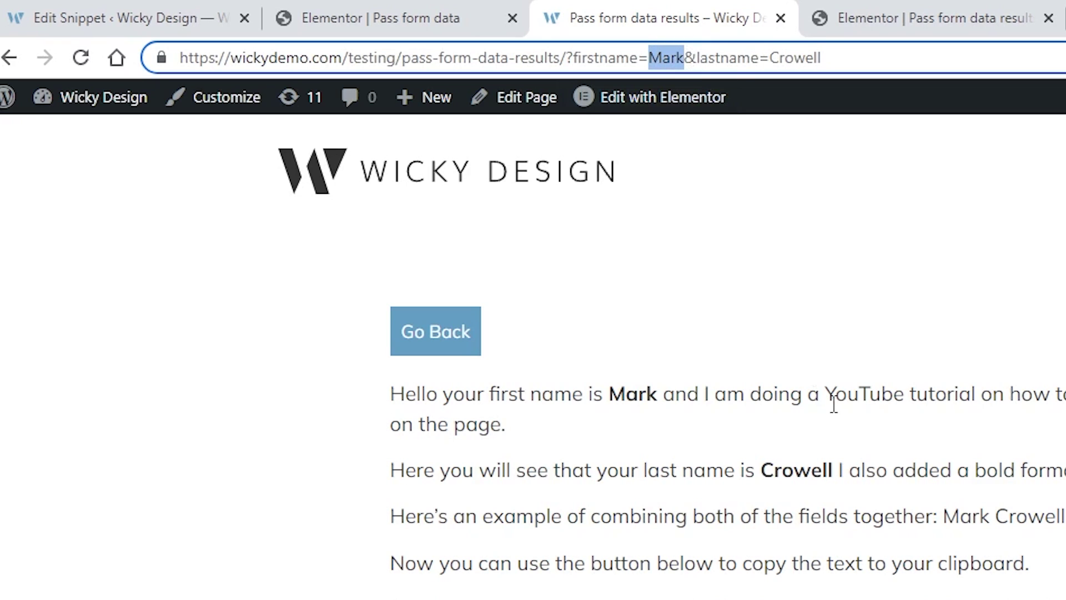
Highlight the submitted last name and the combined name shown in the page text
{"action": "left_click", "coordinate": [637, 390]}
{"action": "left_click_drag", "start_coordinate": [619, 394], "coordinate": [838, 471]}
{"action": "left_click_drag", "start_coordinate": [978, 517], "coordinate": [1045, 519]}
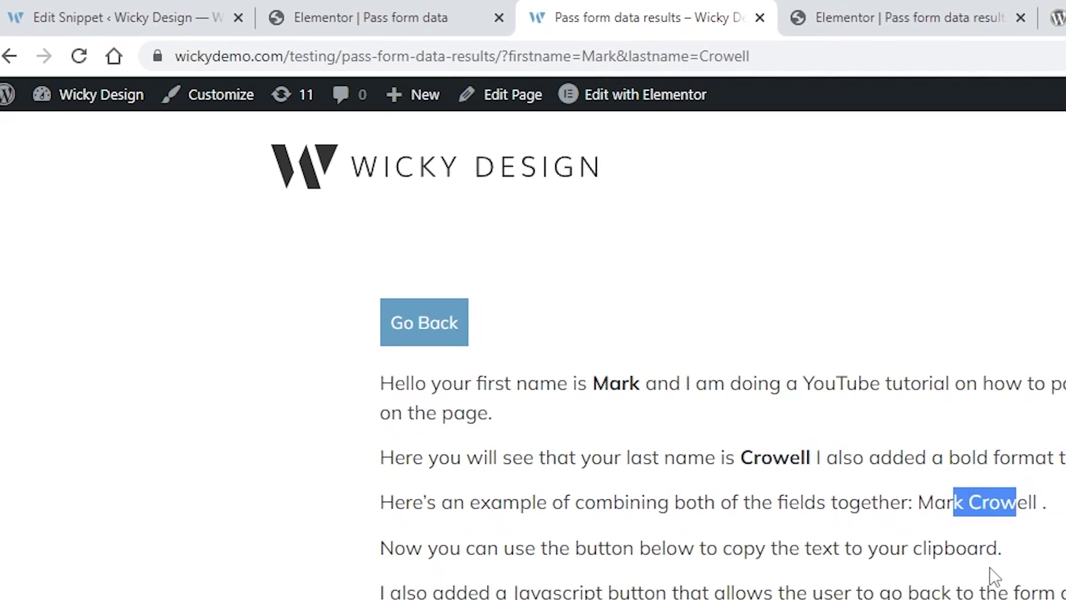
Append TEST to the lastname URL parameter, reload, and check the edited last name on the page
{"action": "left_click", "coordinate": [471, 27]}
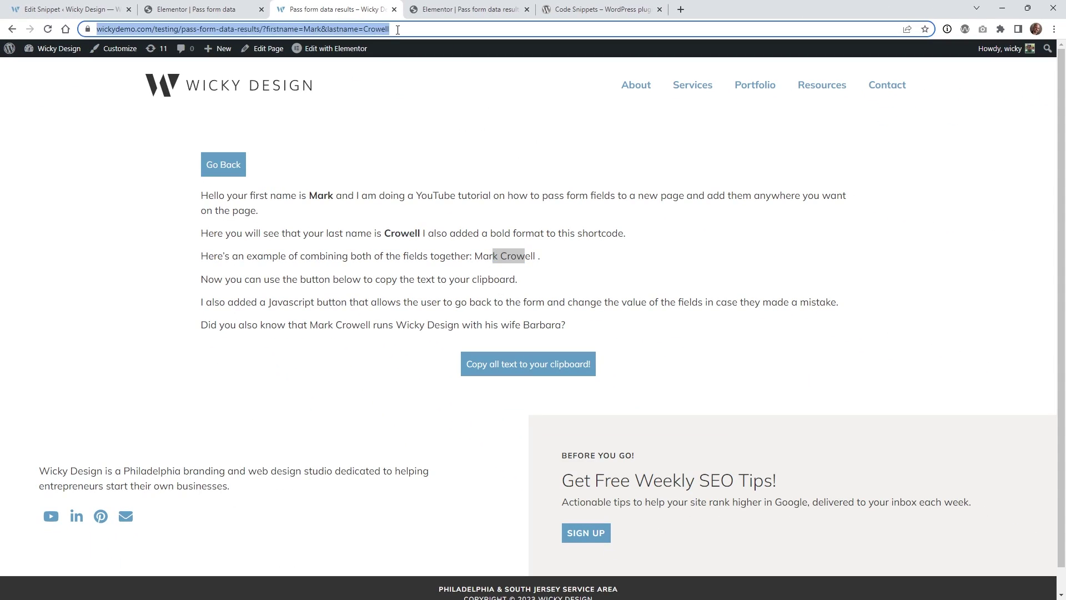
{"action": "type", "text": "TEST"}
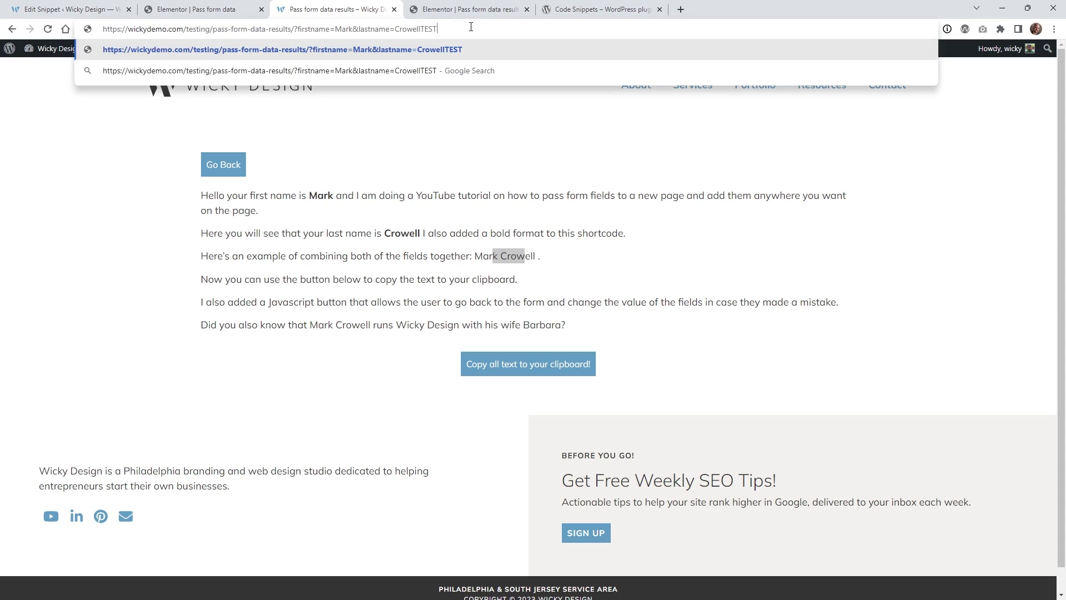
{"action": "key", "text": "Return"}
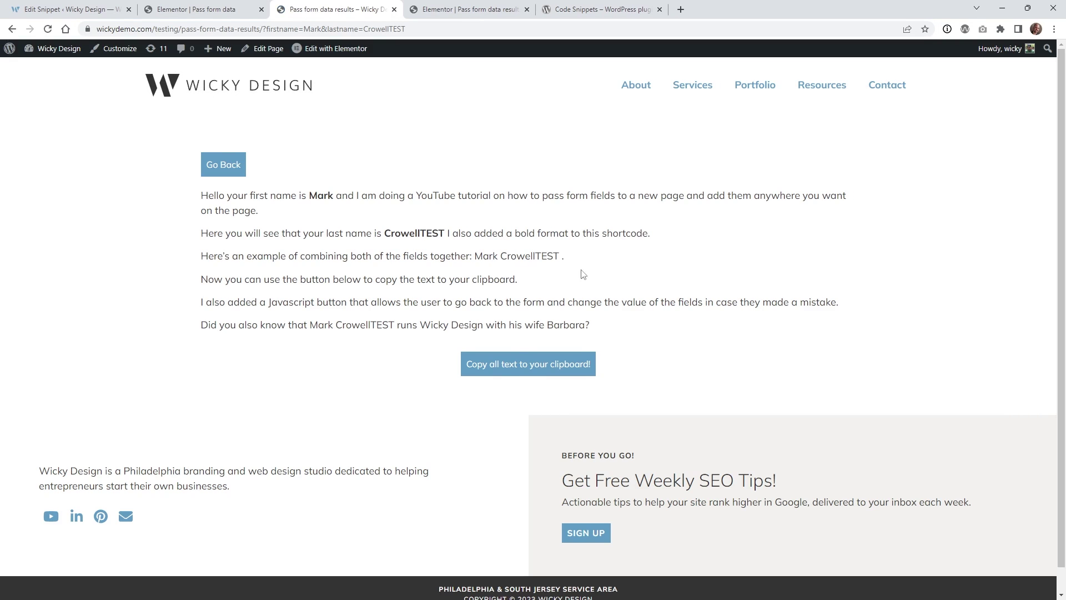
{"action": "left_click_drag", "start_coordinate": [501, 255], "coordinate": [560, 260]}
{"action": "left_click_drag", "start_coordinate": [384, 233], "coordinate": [448, 234]}
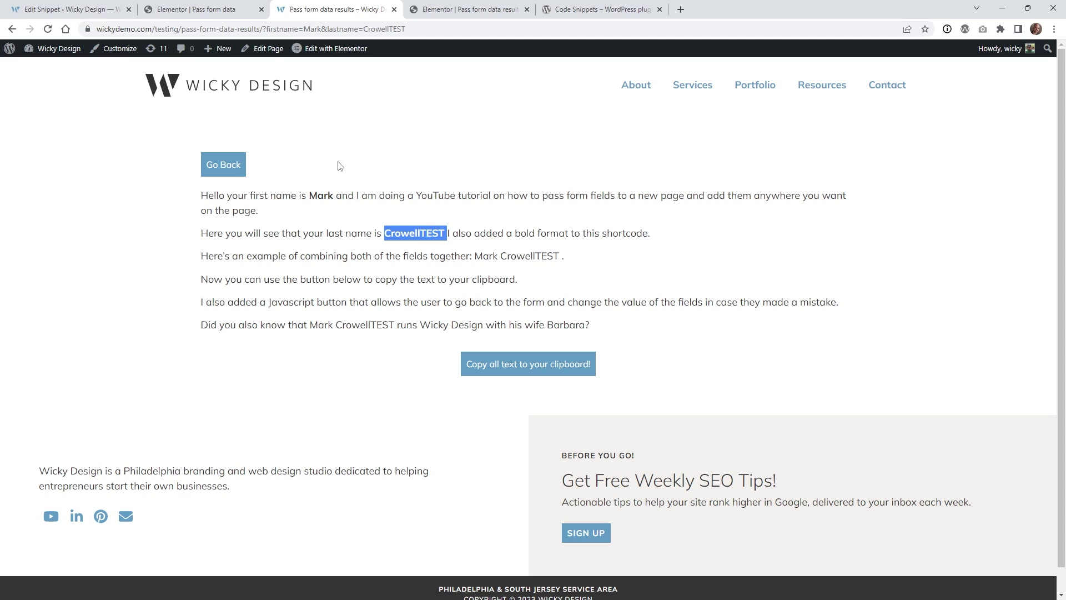
Remove the query string, reload, and confirm the (First Name) and (Last Name) placeholders return
{"action": "left_click_drag", "start_coordinate": [266, 30], "coordinate": [686, 14]}
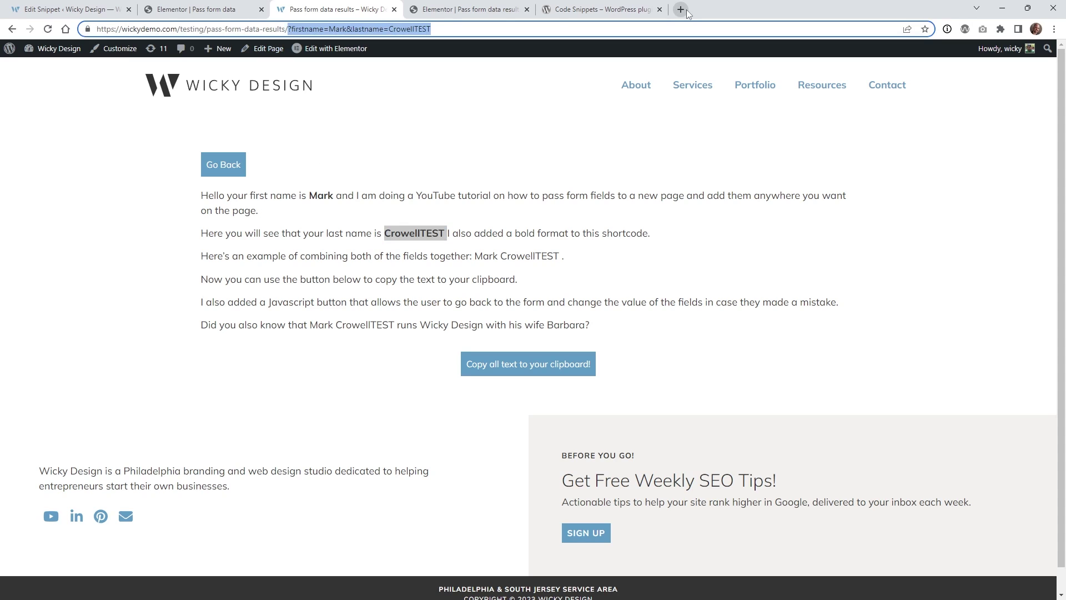
{"action": "key", "text": "BackSpace"}
{"action": "key", "text": "Return"}
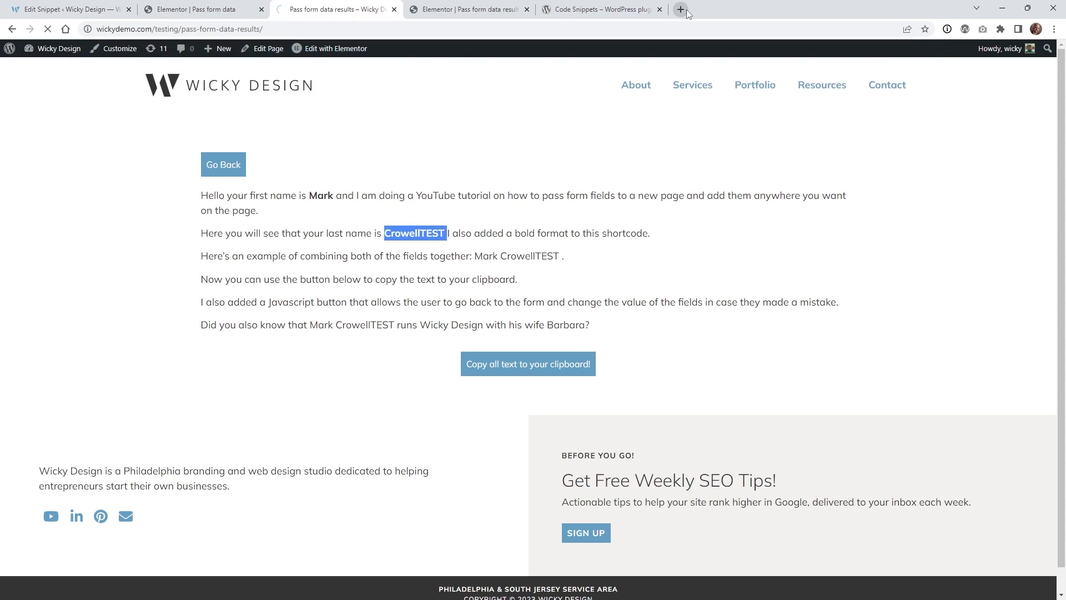
{"action": "left_click_drag", "start_coordinate": [318, 196], "coordinate": [364, 199]}
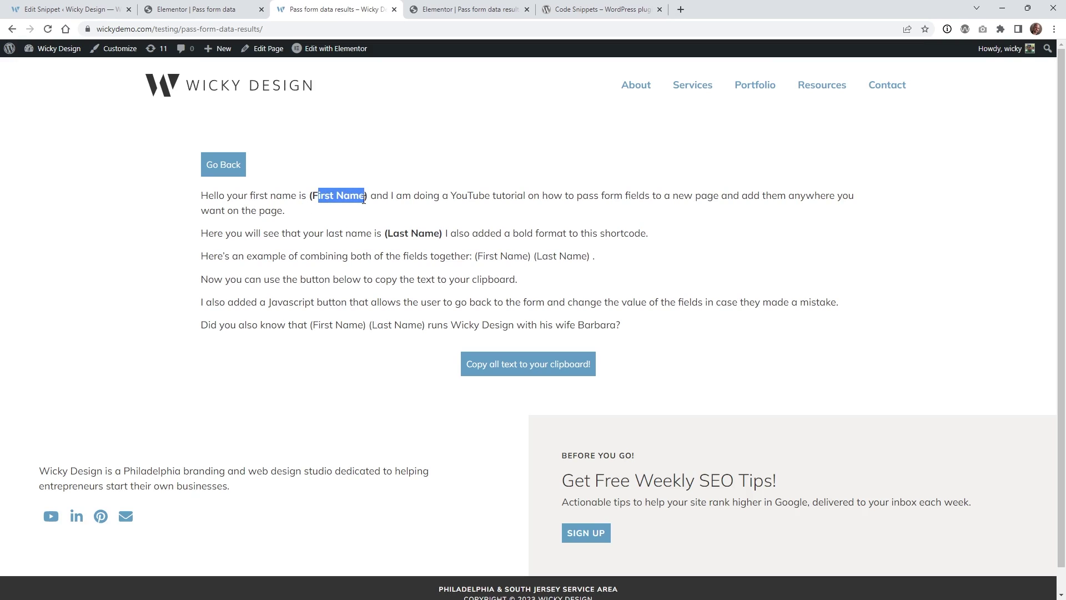
{"action": "left_click_drag", "start_coordinate": [400, 232], "coordinate": [433, 233]}
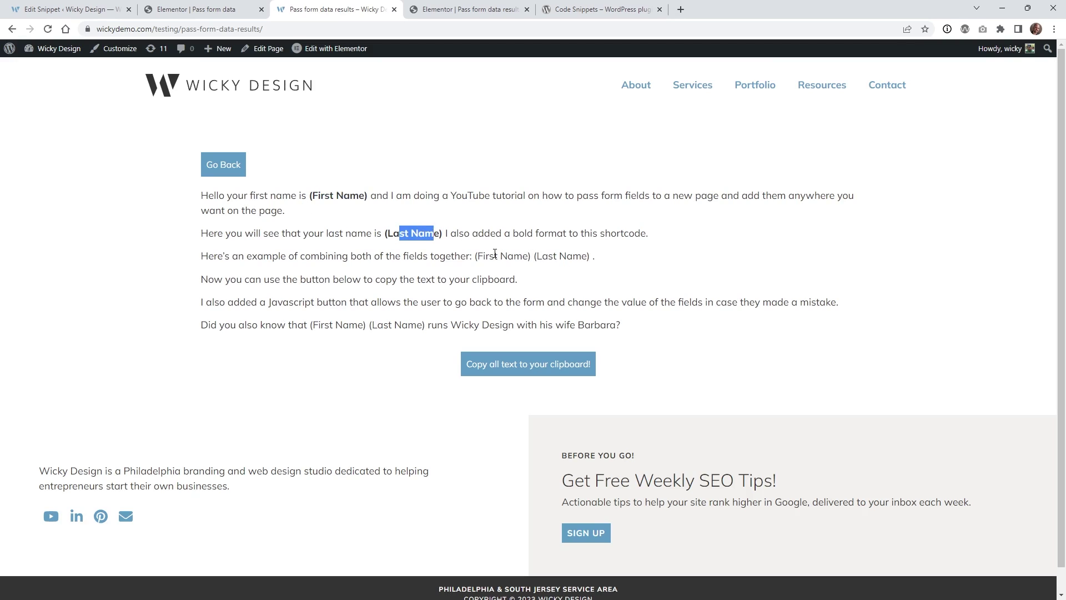